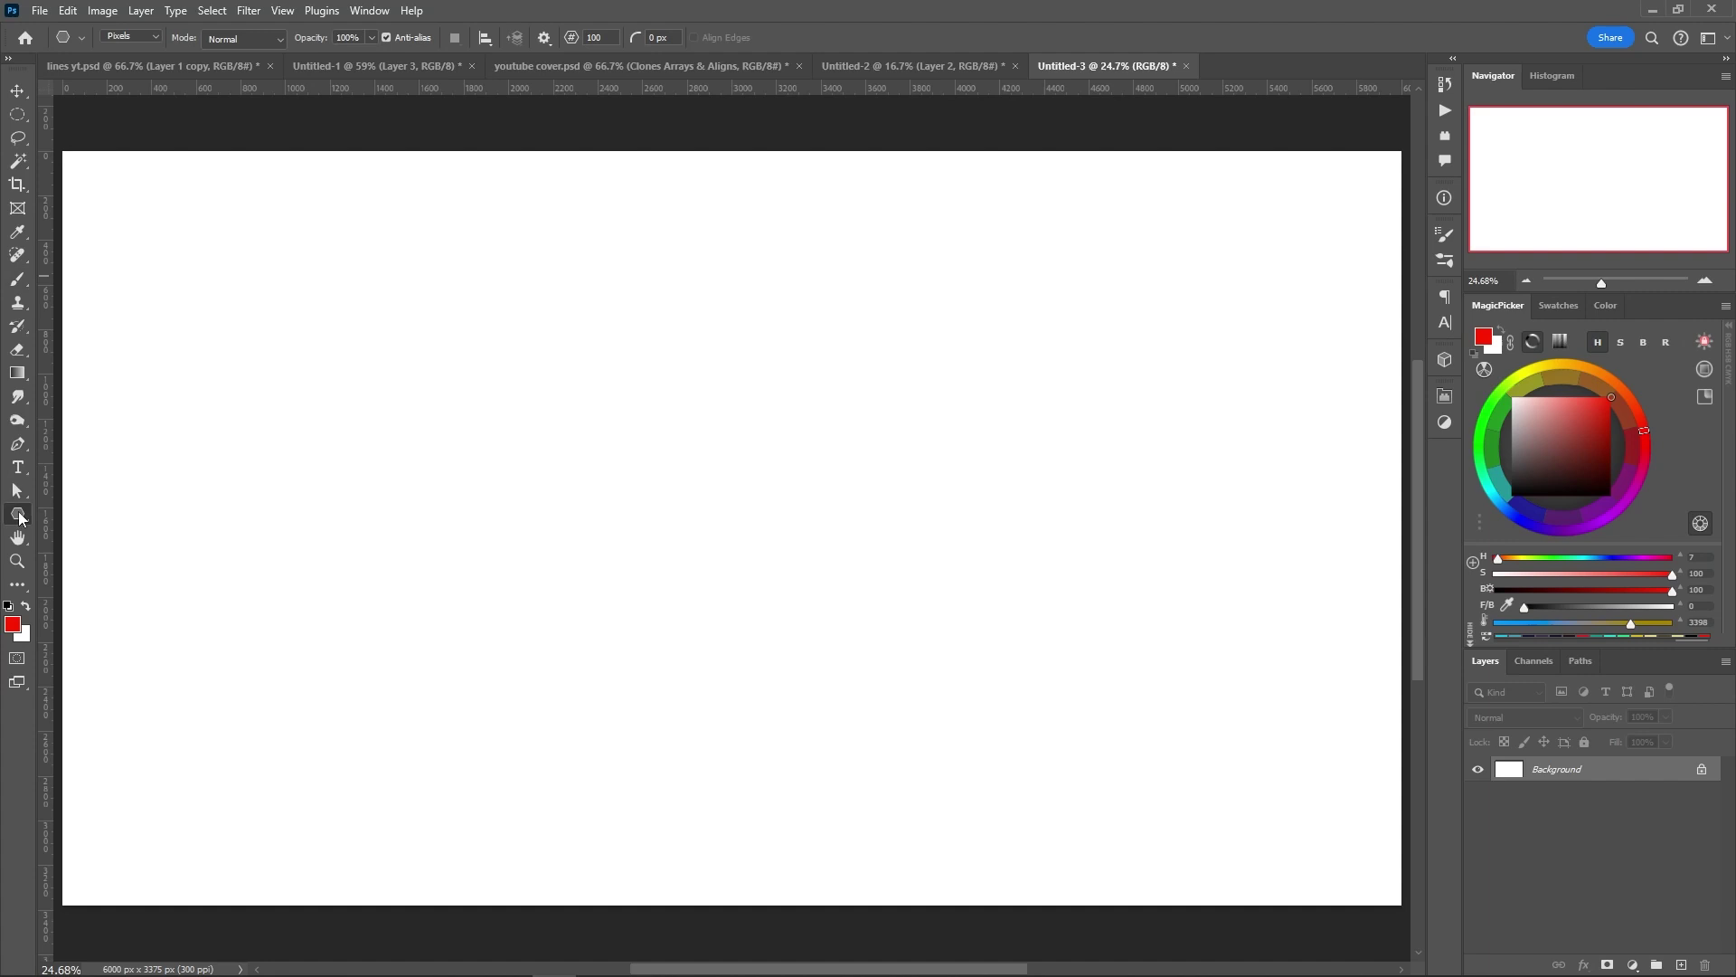
Open the shape tool flyout from the toolbar's shape tool group
right_click(19, 517)
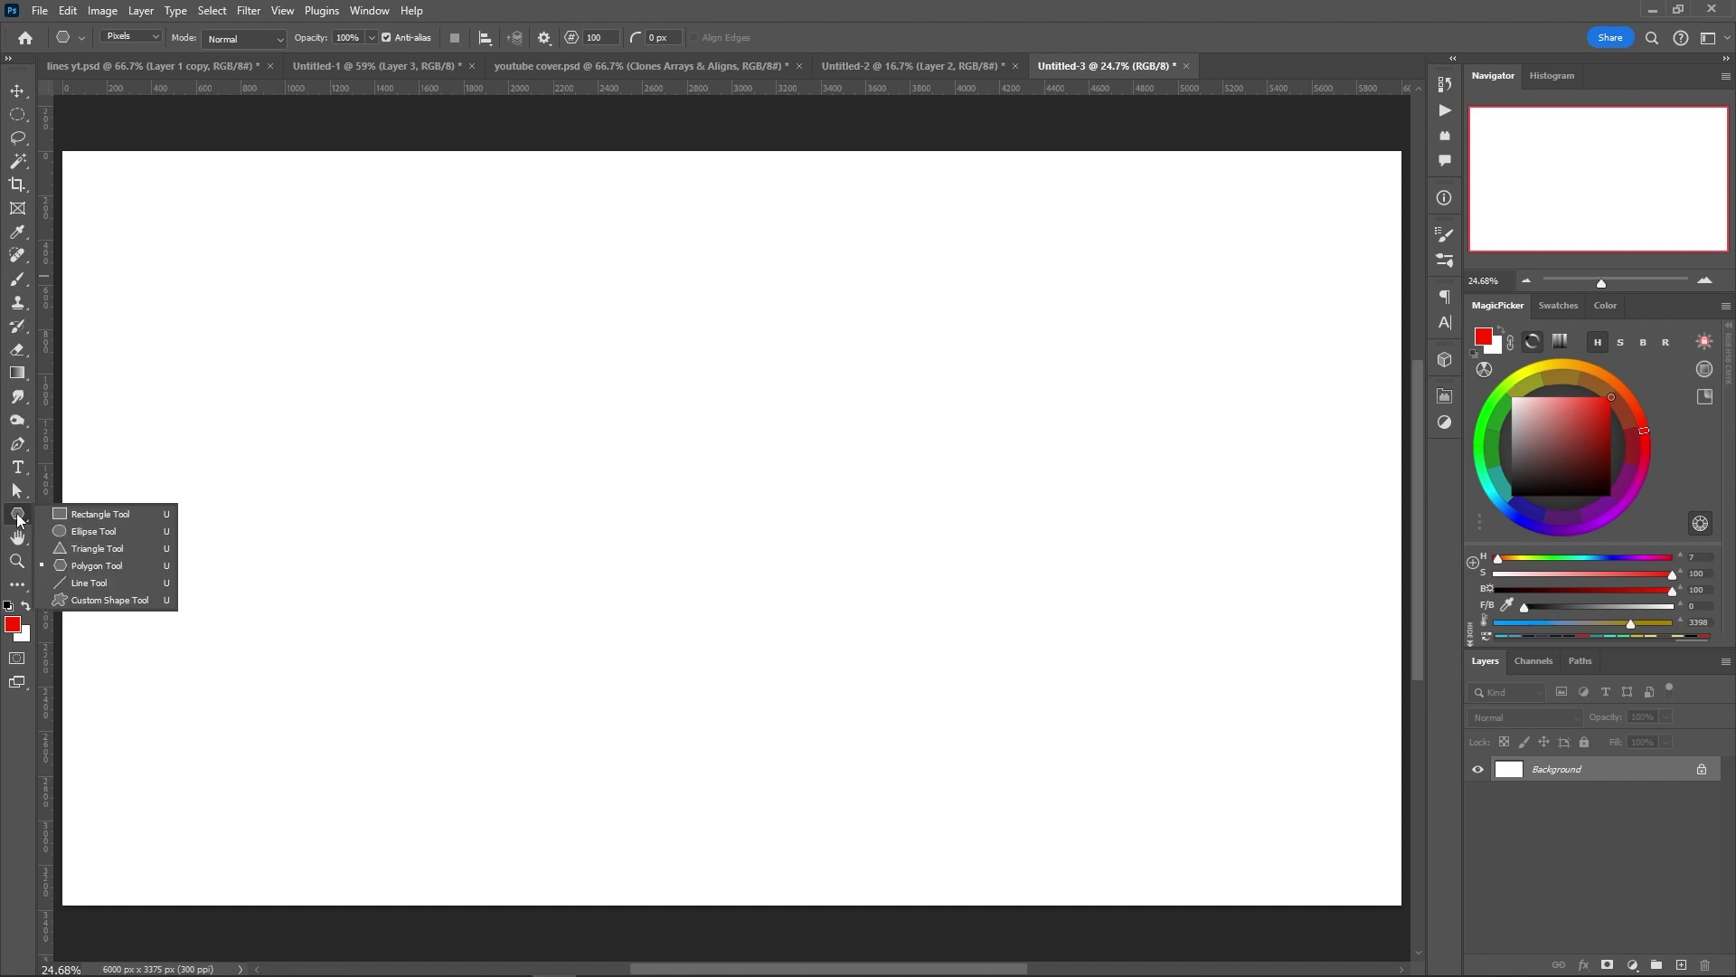
Switch to the Polygon Tool in Shape mode with 100 sides
left_click(74, 566)
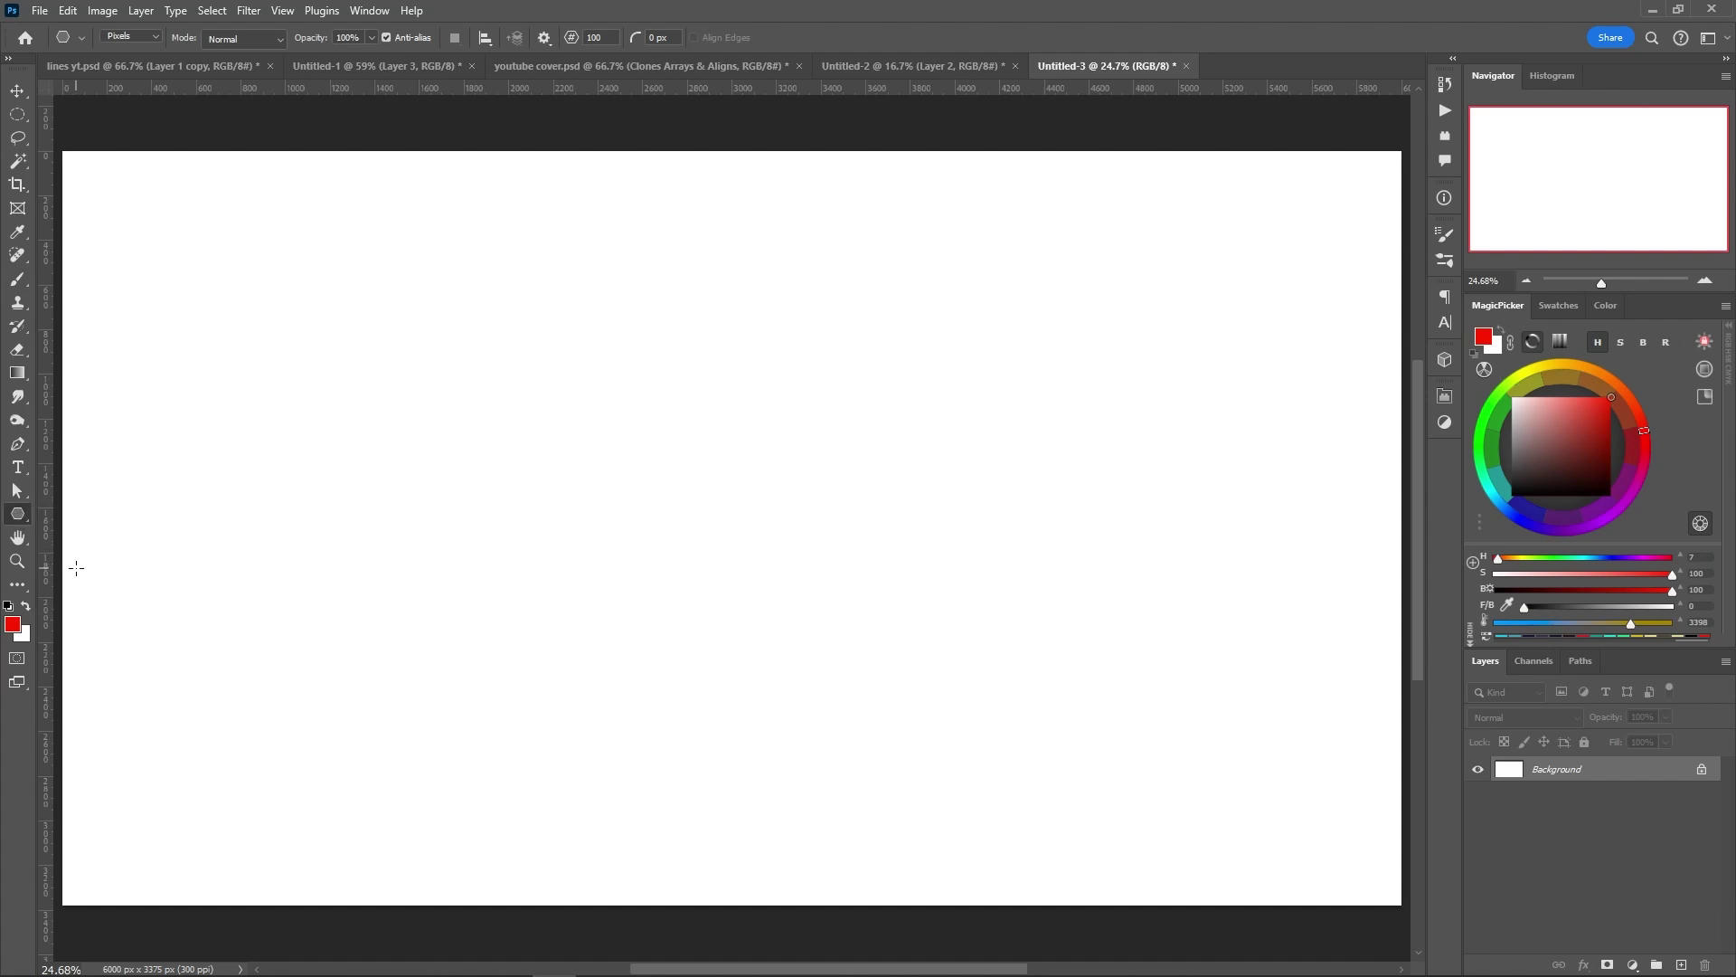
left_click(155, 34)
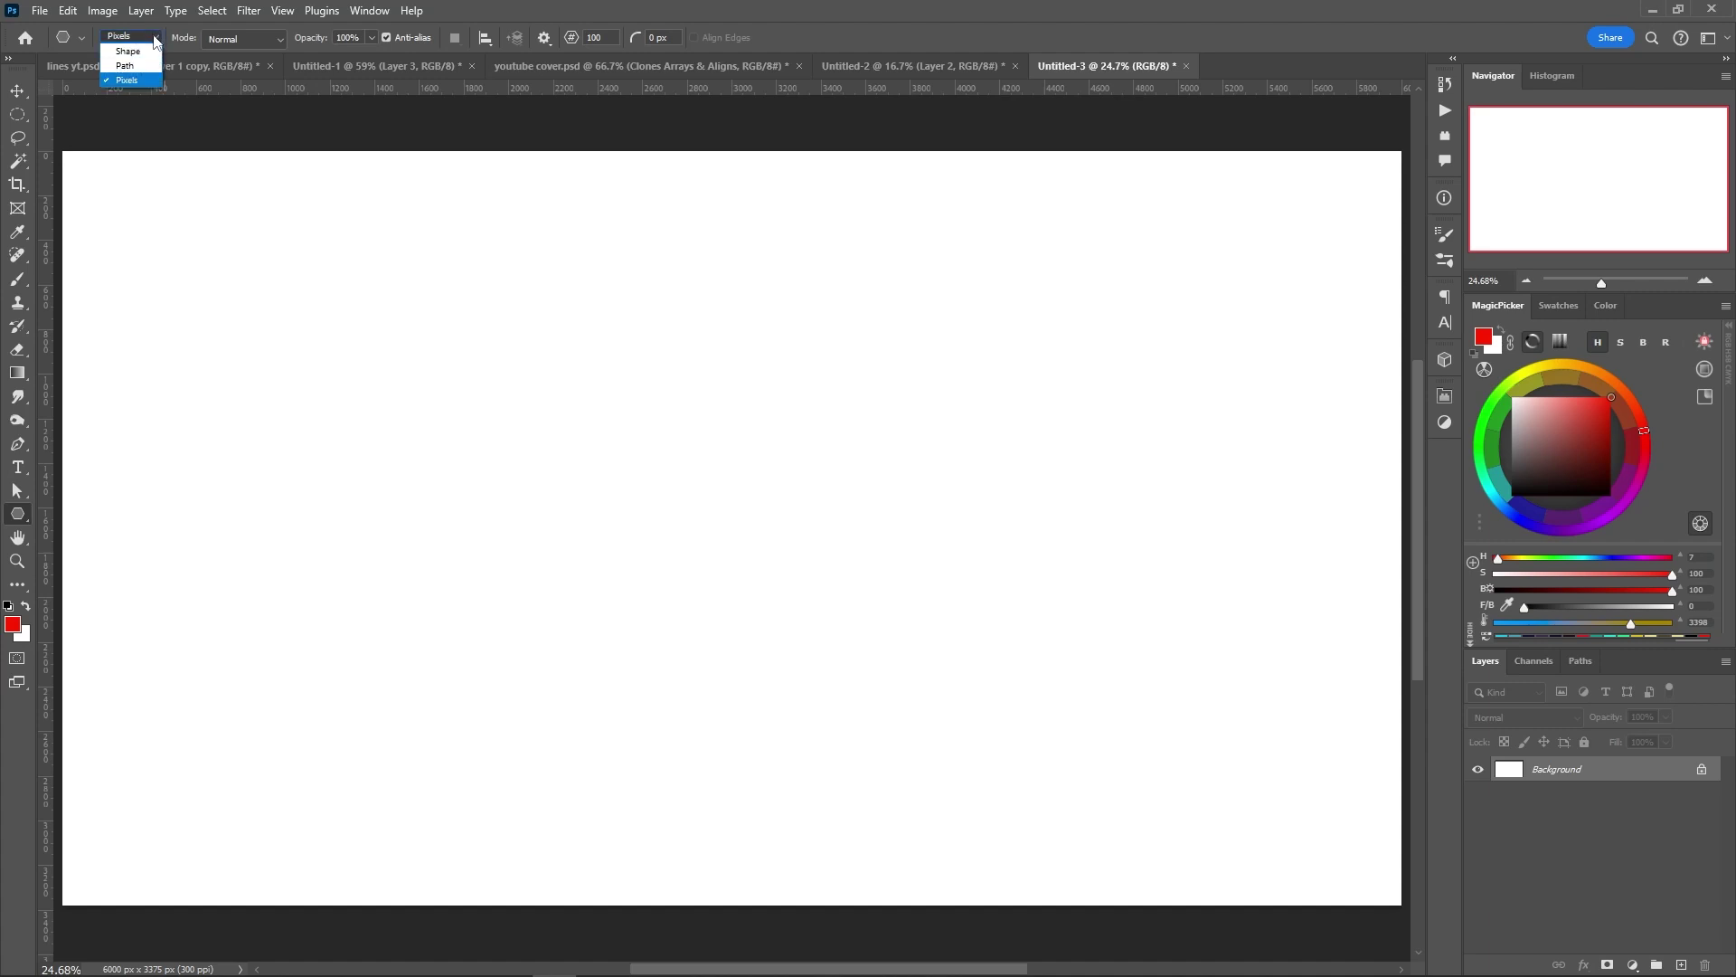
left_click(128, 52)
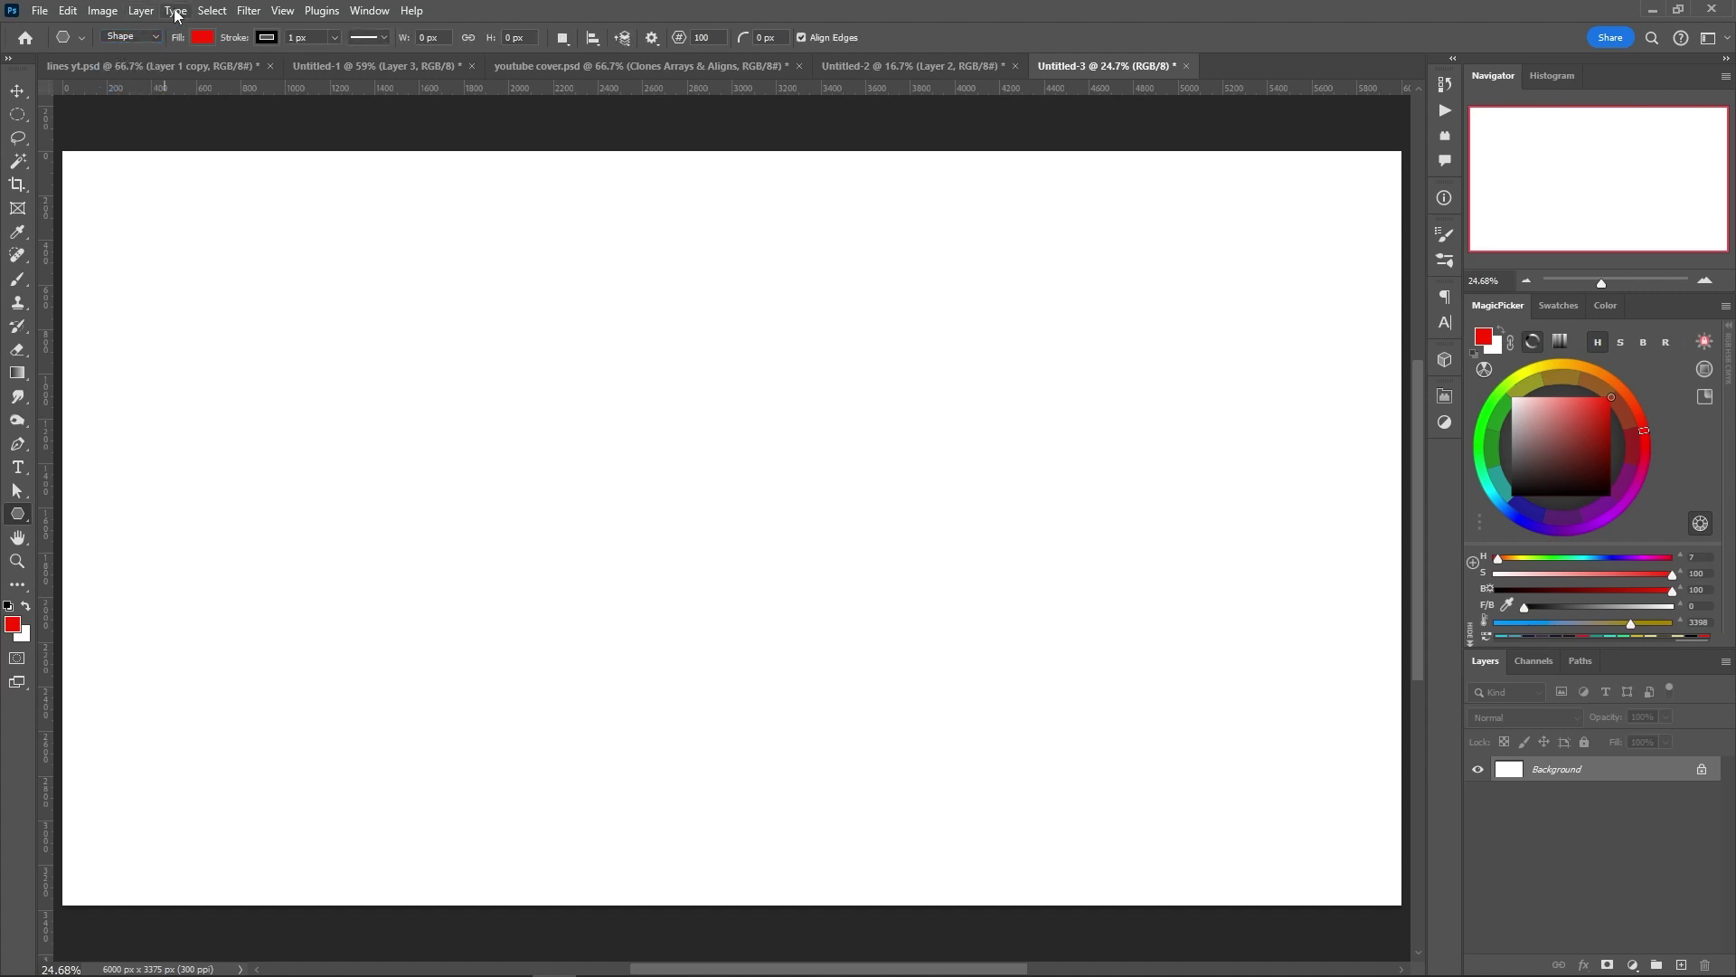
left_click(691, 37)
Check the path thickness choices in the Path Options panel
left_click(657, 38)
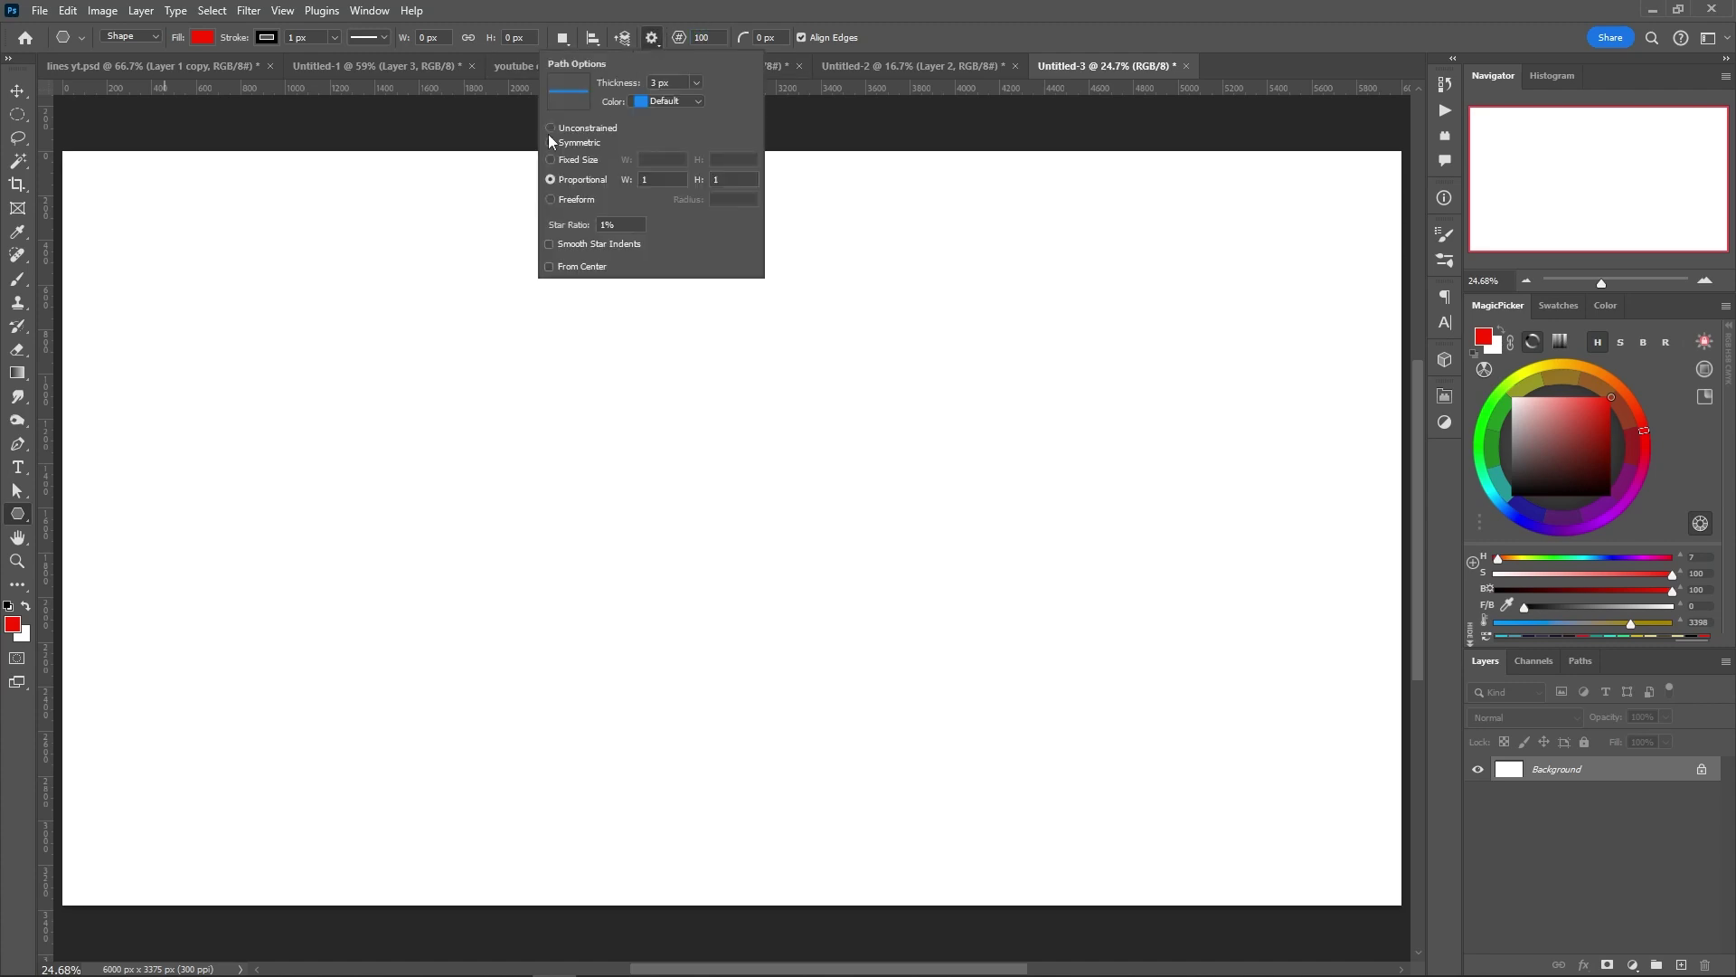
left_click(692, 86)
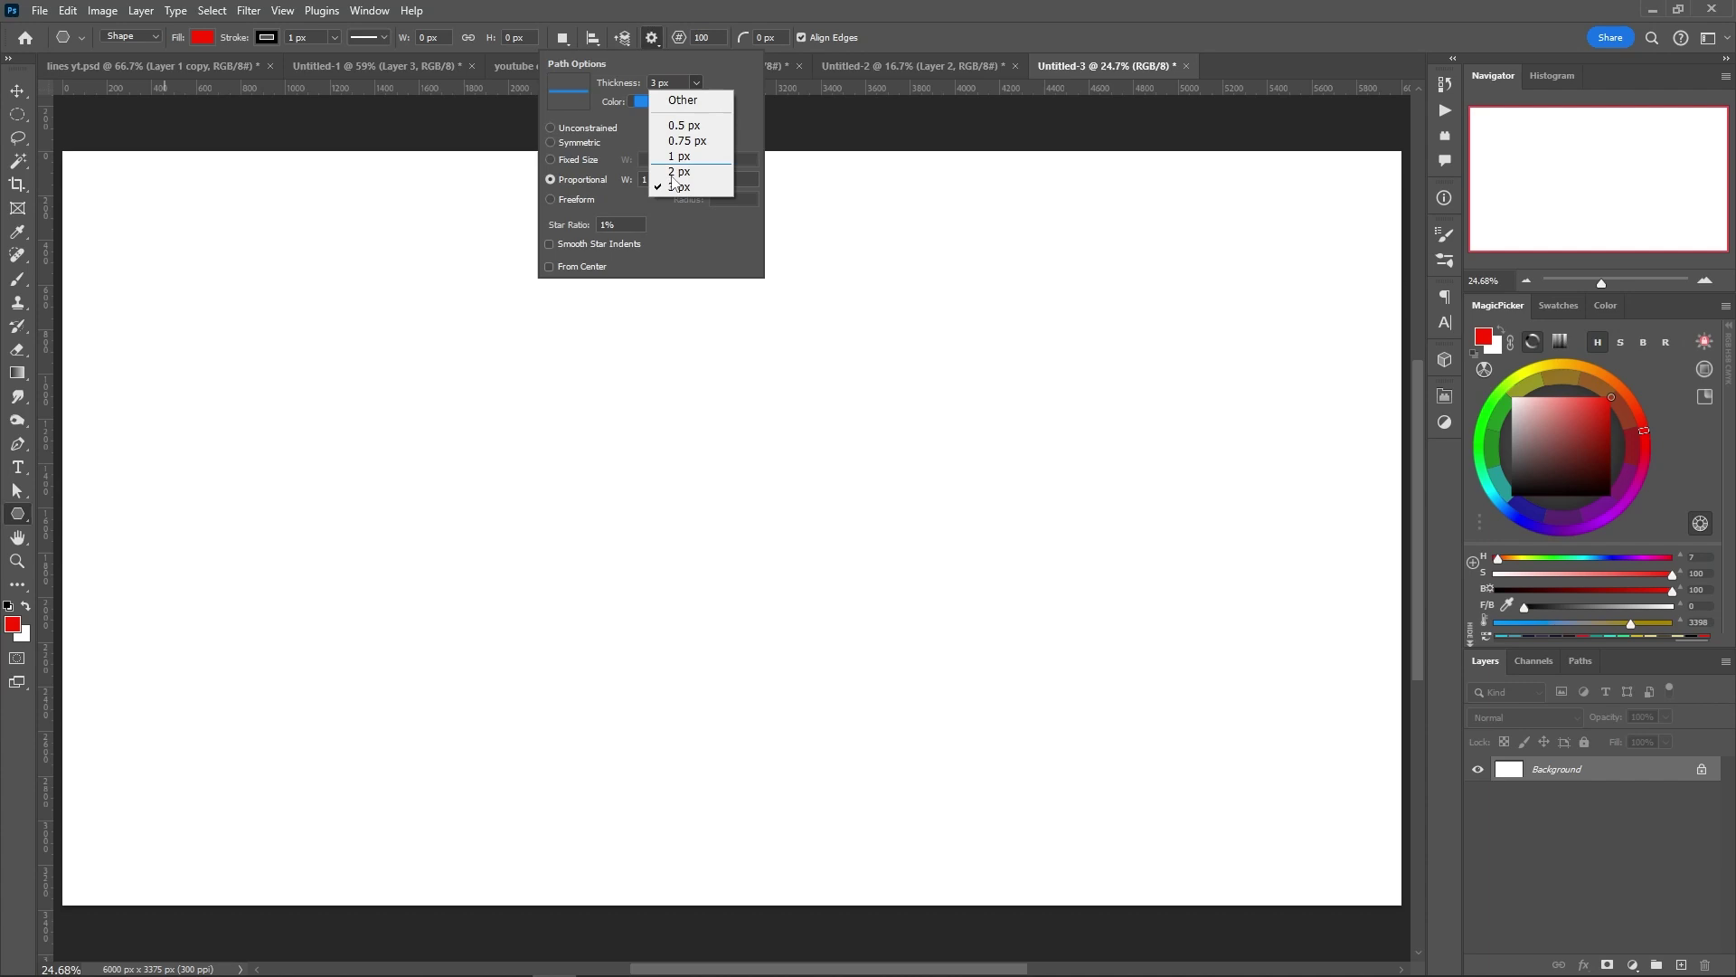
left_click(565, 225)
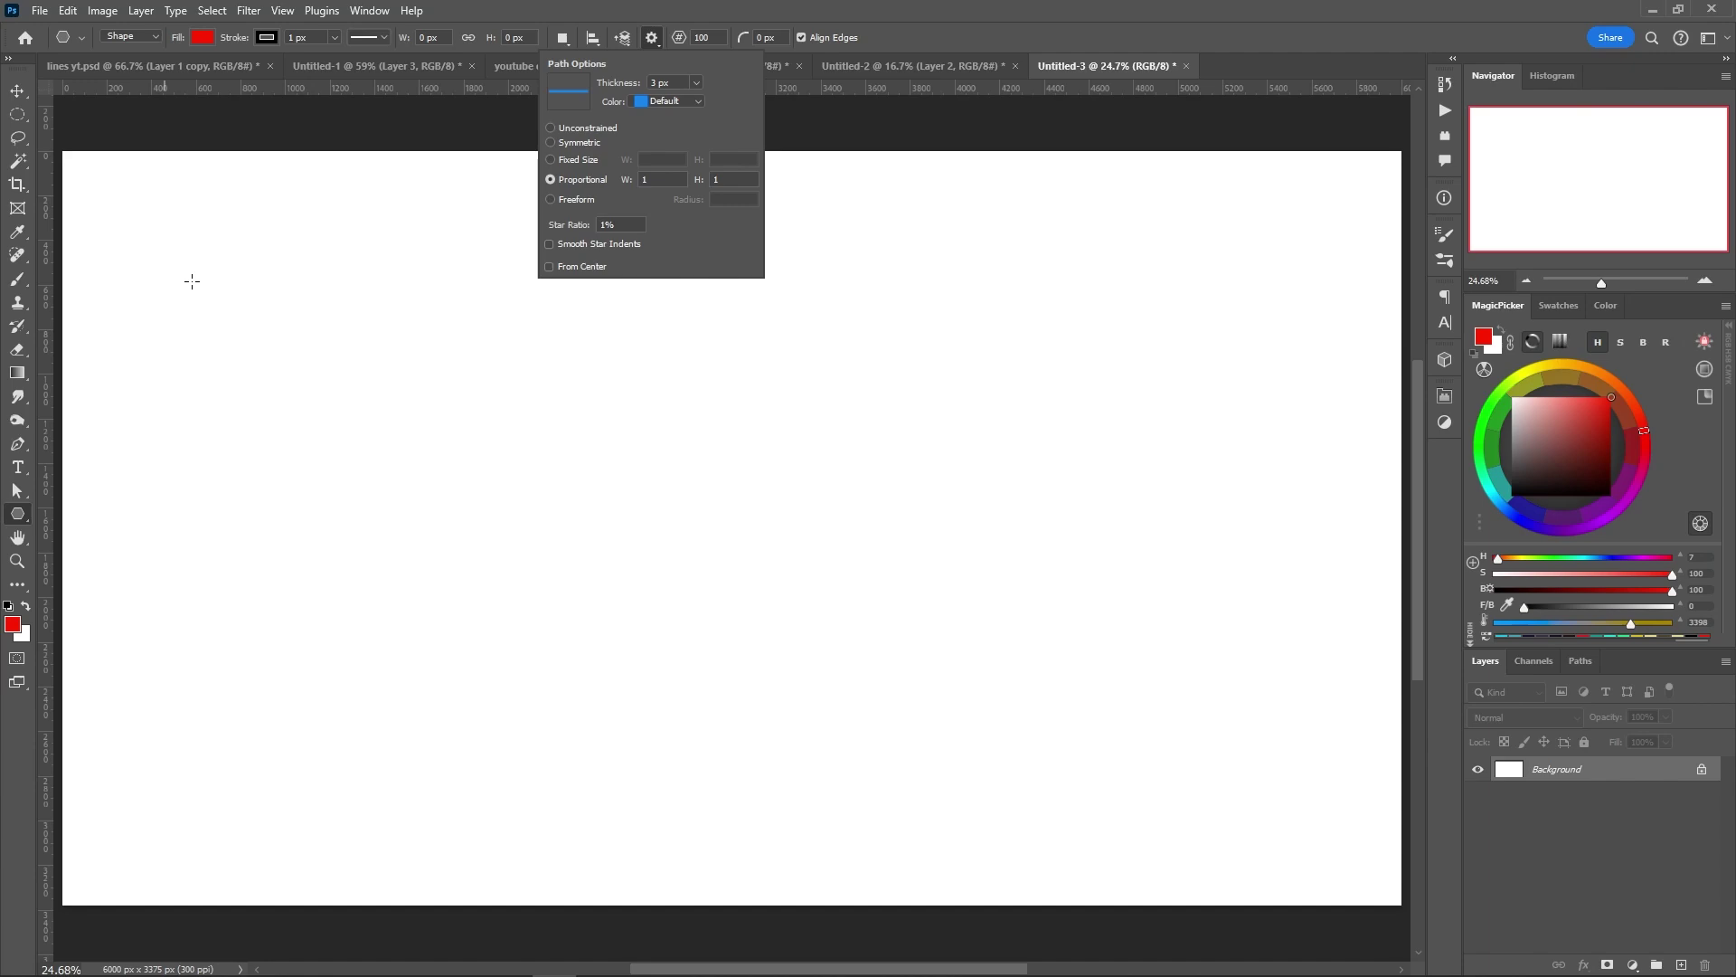
Draw the red 100-sided starburst, enlarge it, and cancel the stray Create Polygon dialog
left_click_drag(190, 283, 954, 825)
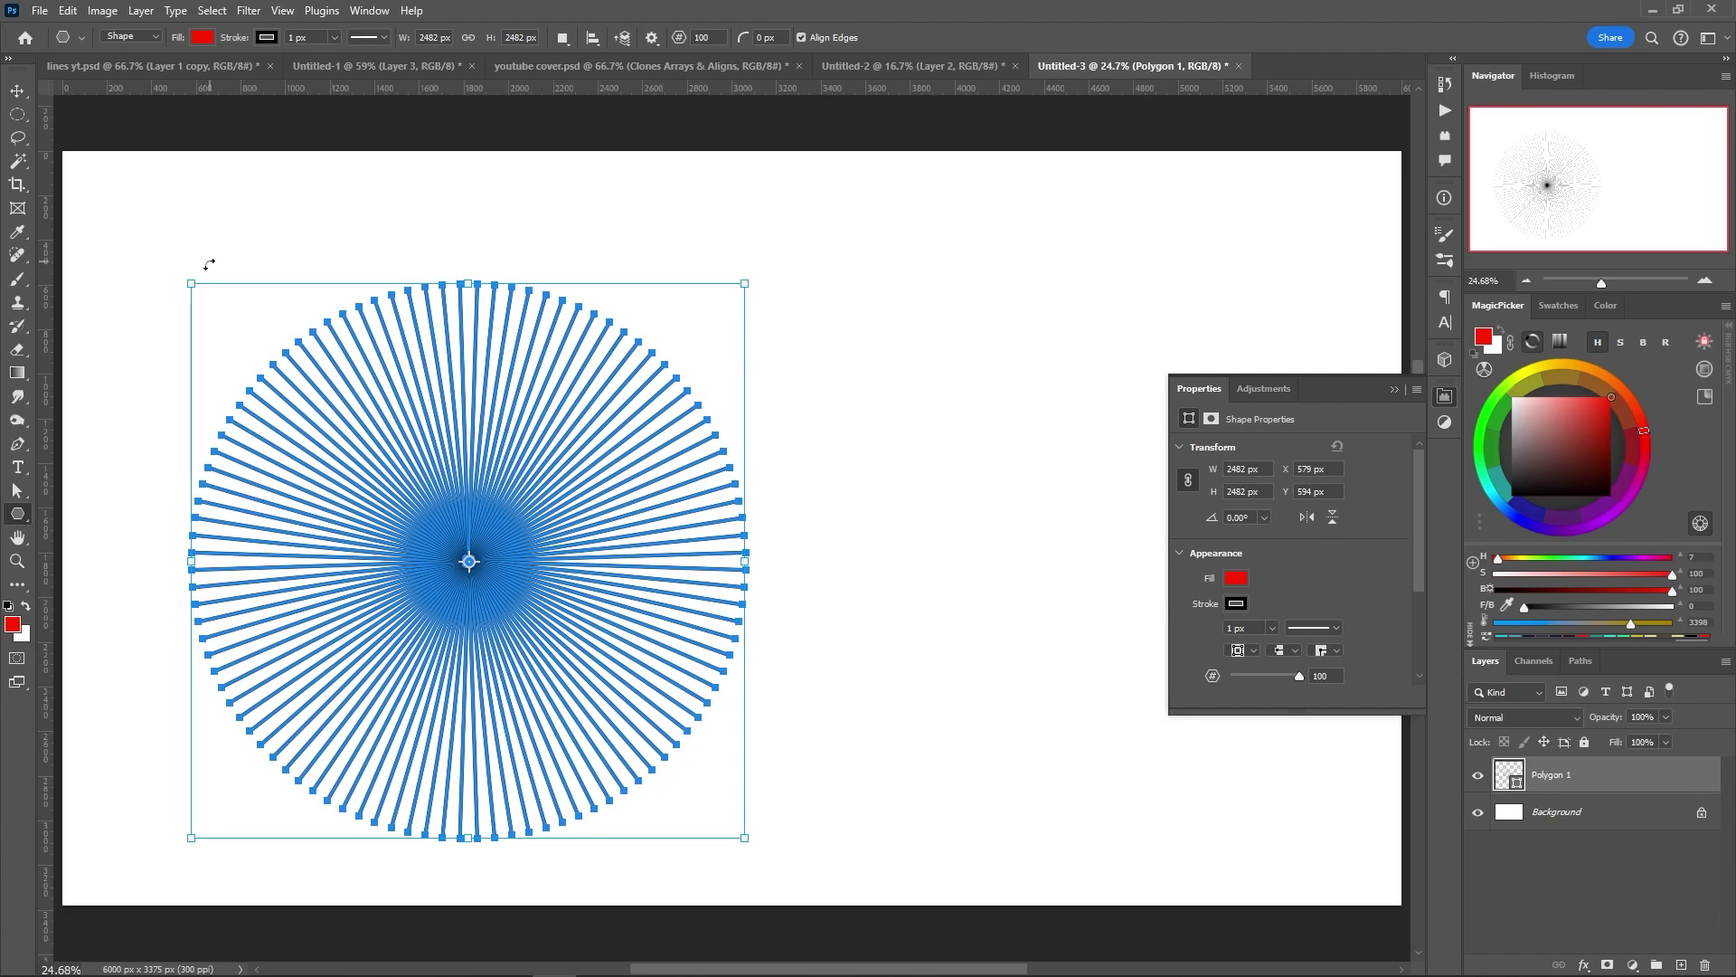
mouse_move(190, 284)
left_mouse_down()
mouse_move(57, 135)
mouse_move(72, 147)
left_mouse_up()
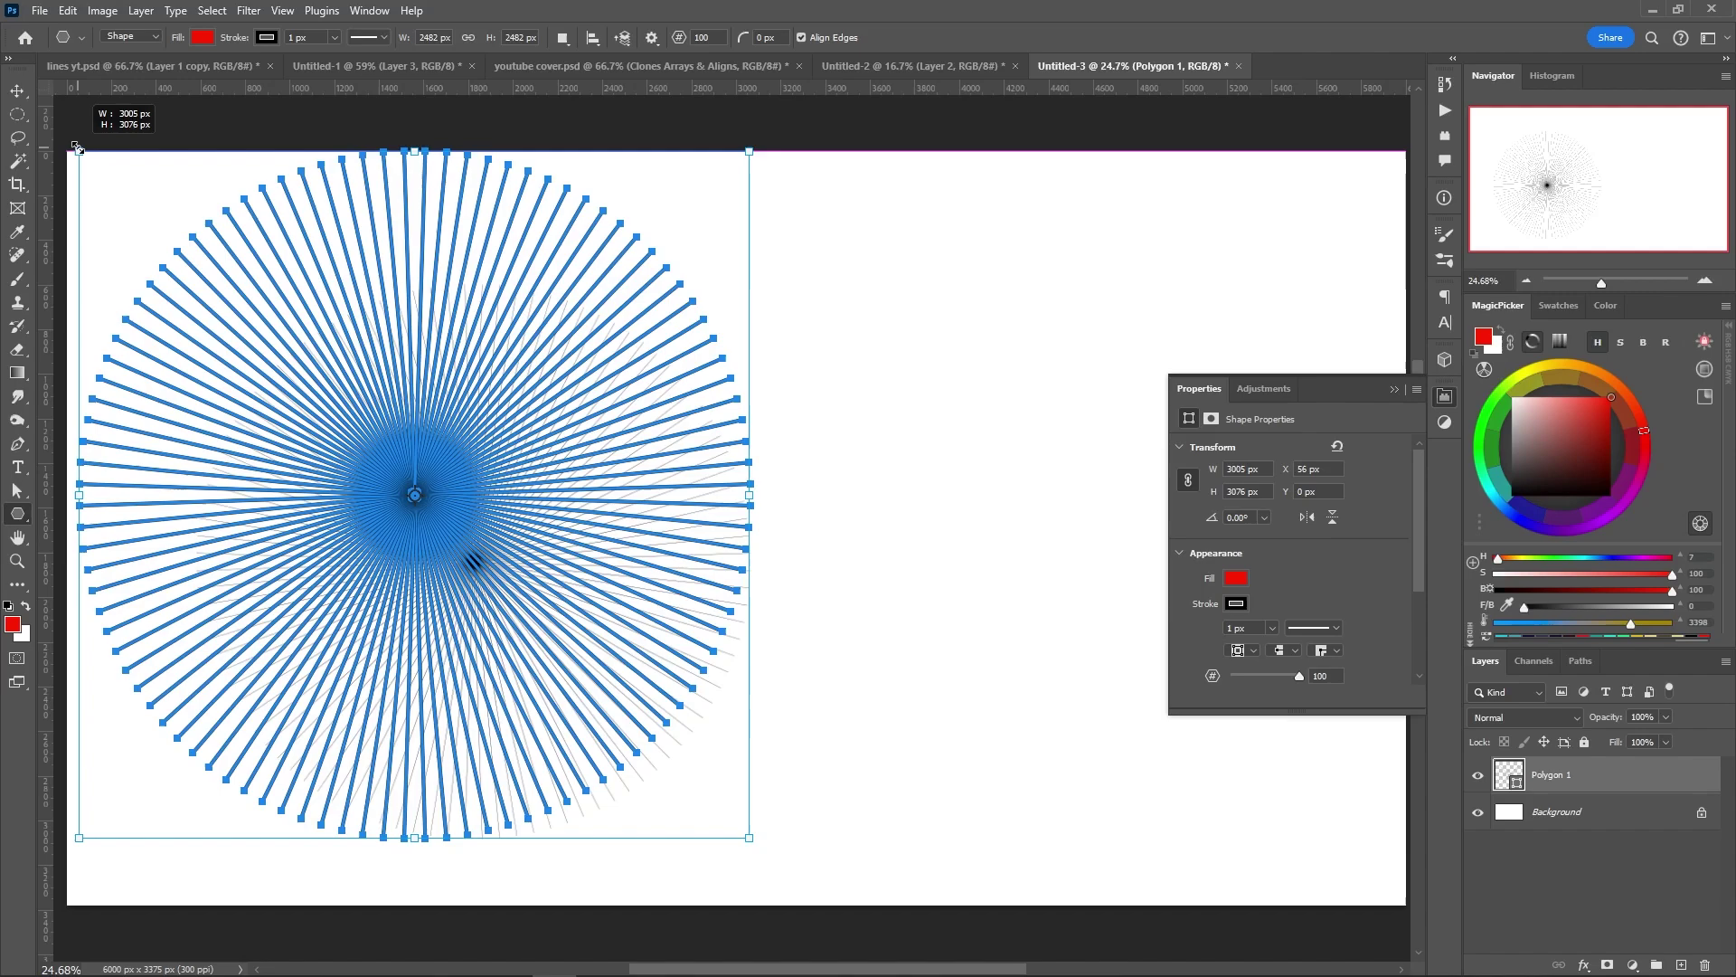
left_click_drag(71, 147, 54, 140)
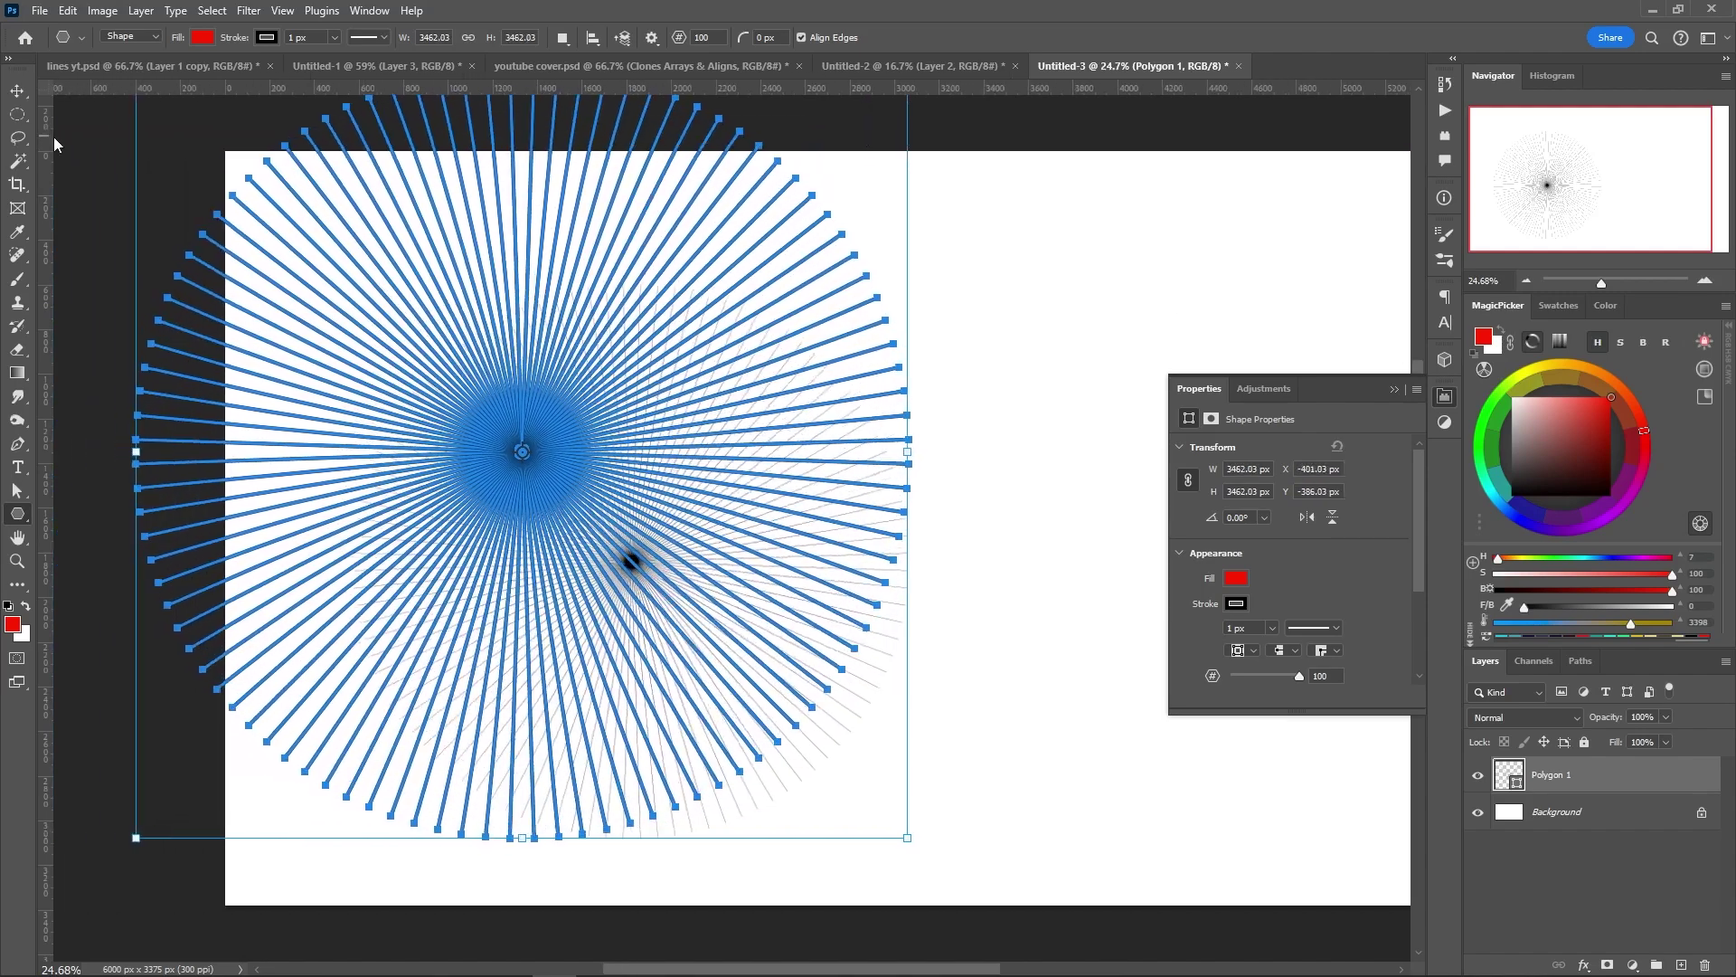
left_click(63, 134)
left_click(919, 470)
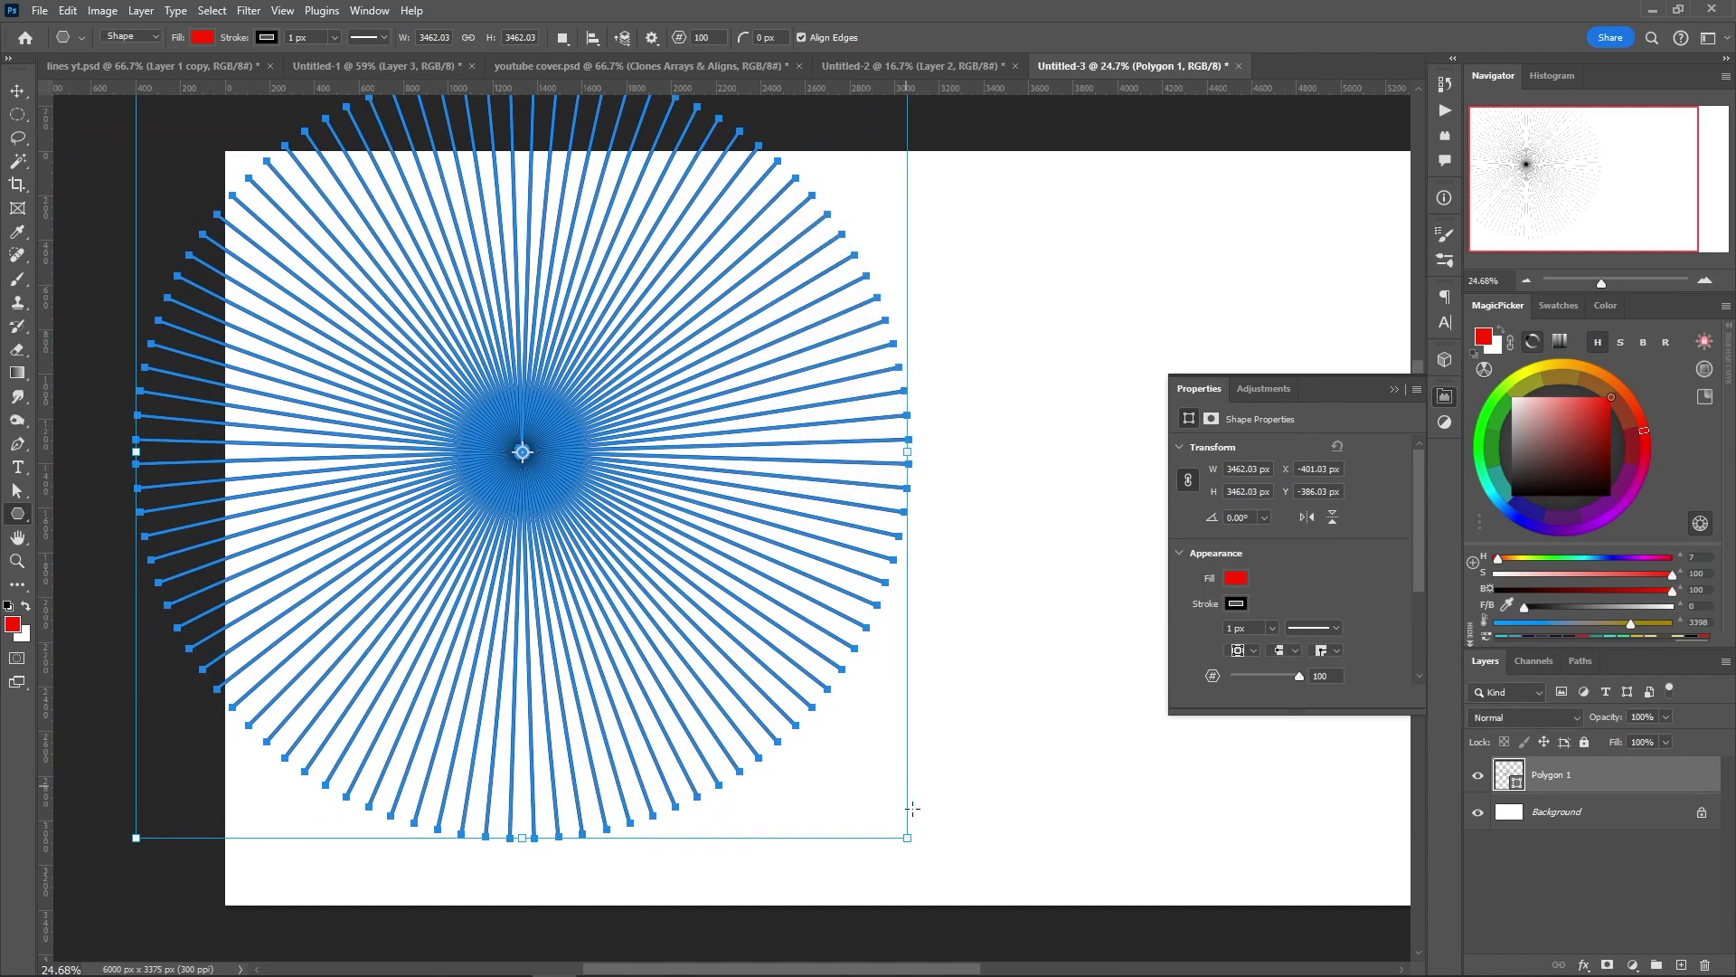
left_click_drag(907, 838, 1061, 937)
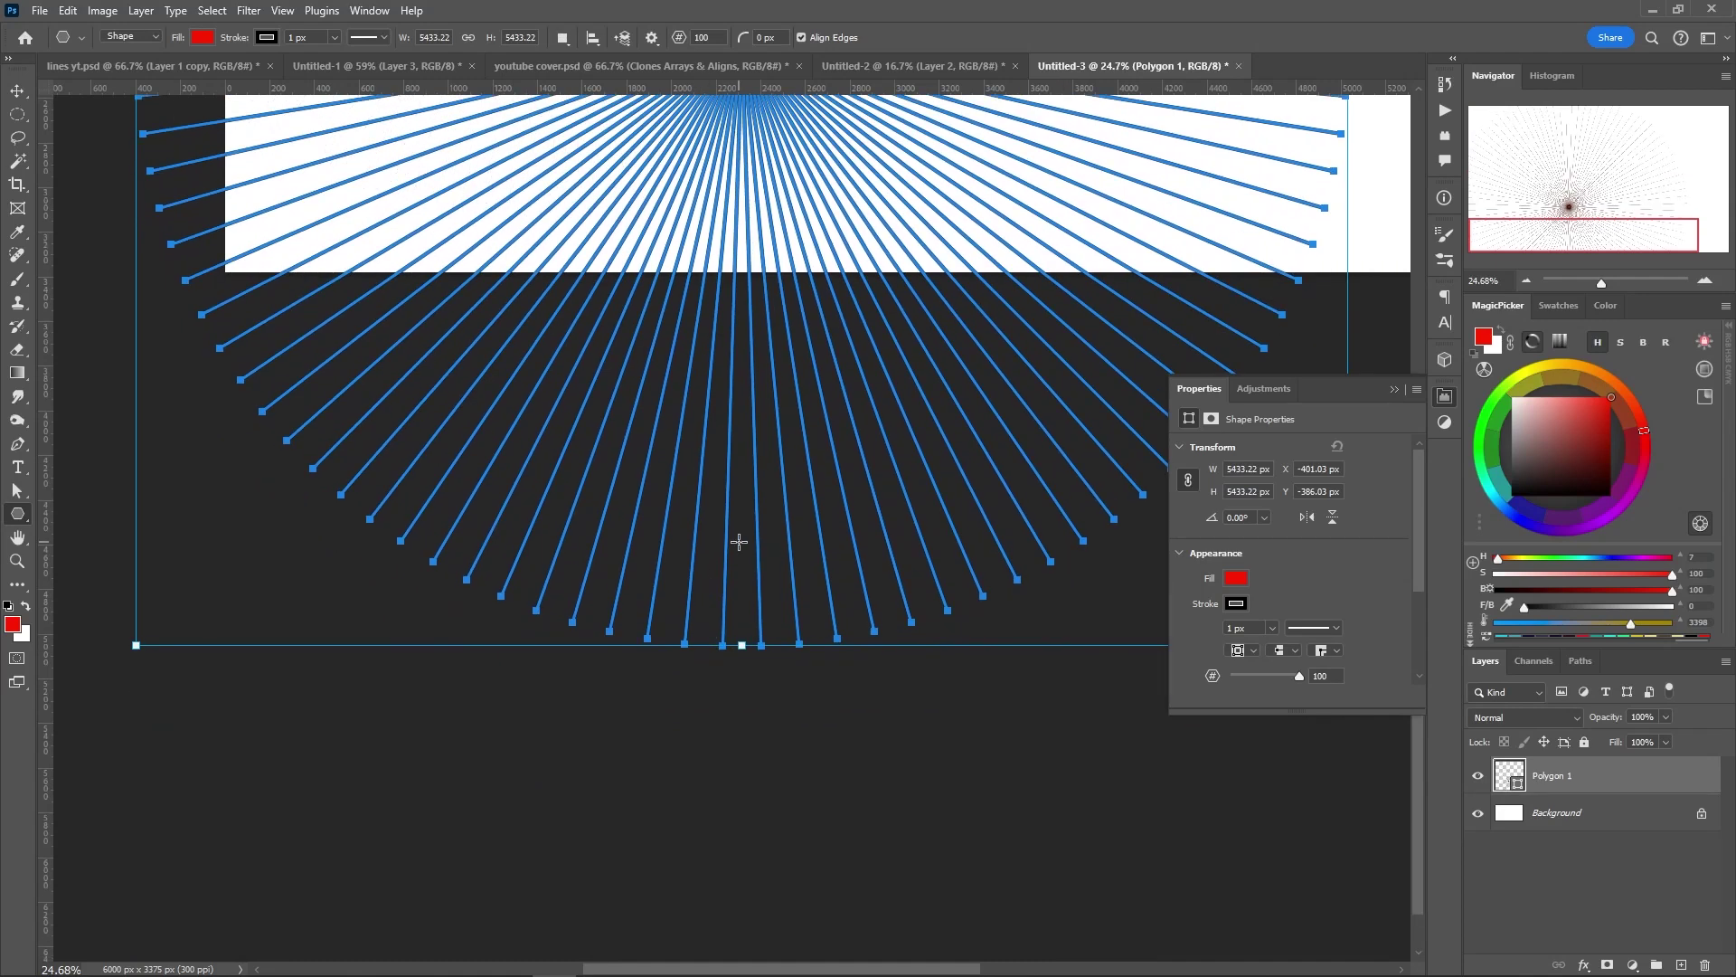
Scale the starburst far beyond the canvas, centred just off its left edge
left_click_drag(757, 401, 627, 389)
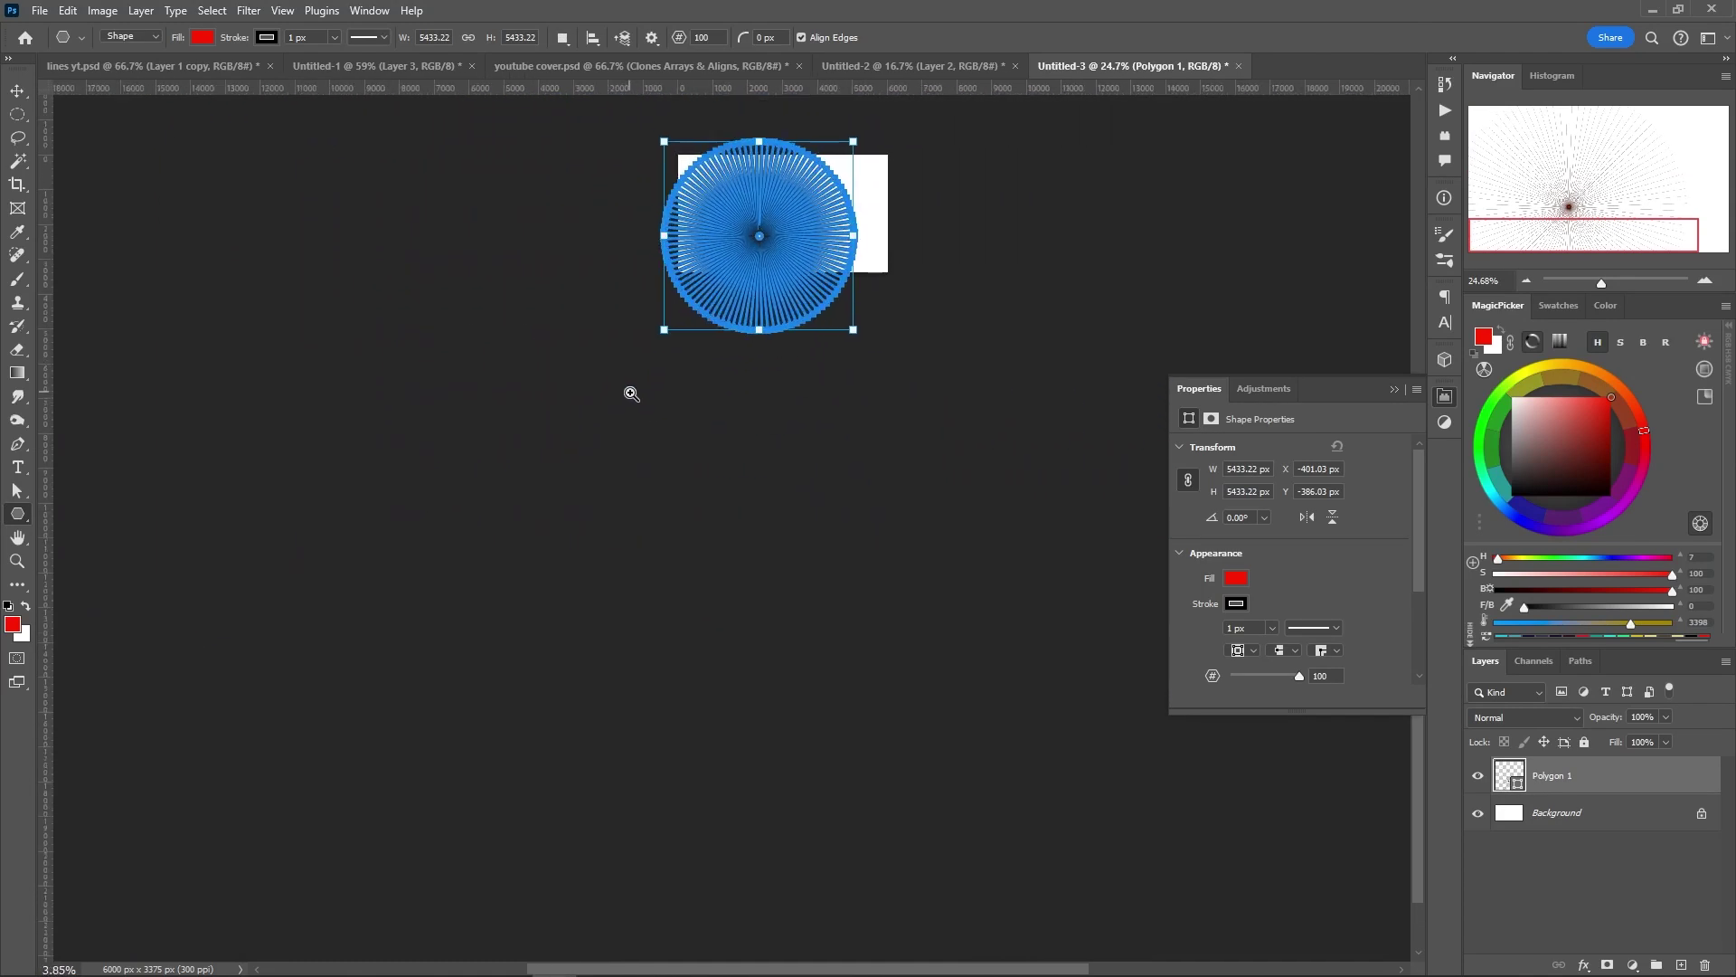
mouse_move(722, 253)
left_mouse_down()
mouse_move(647, 533)
mouse_move(685, 555)
left_mouse_up()
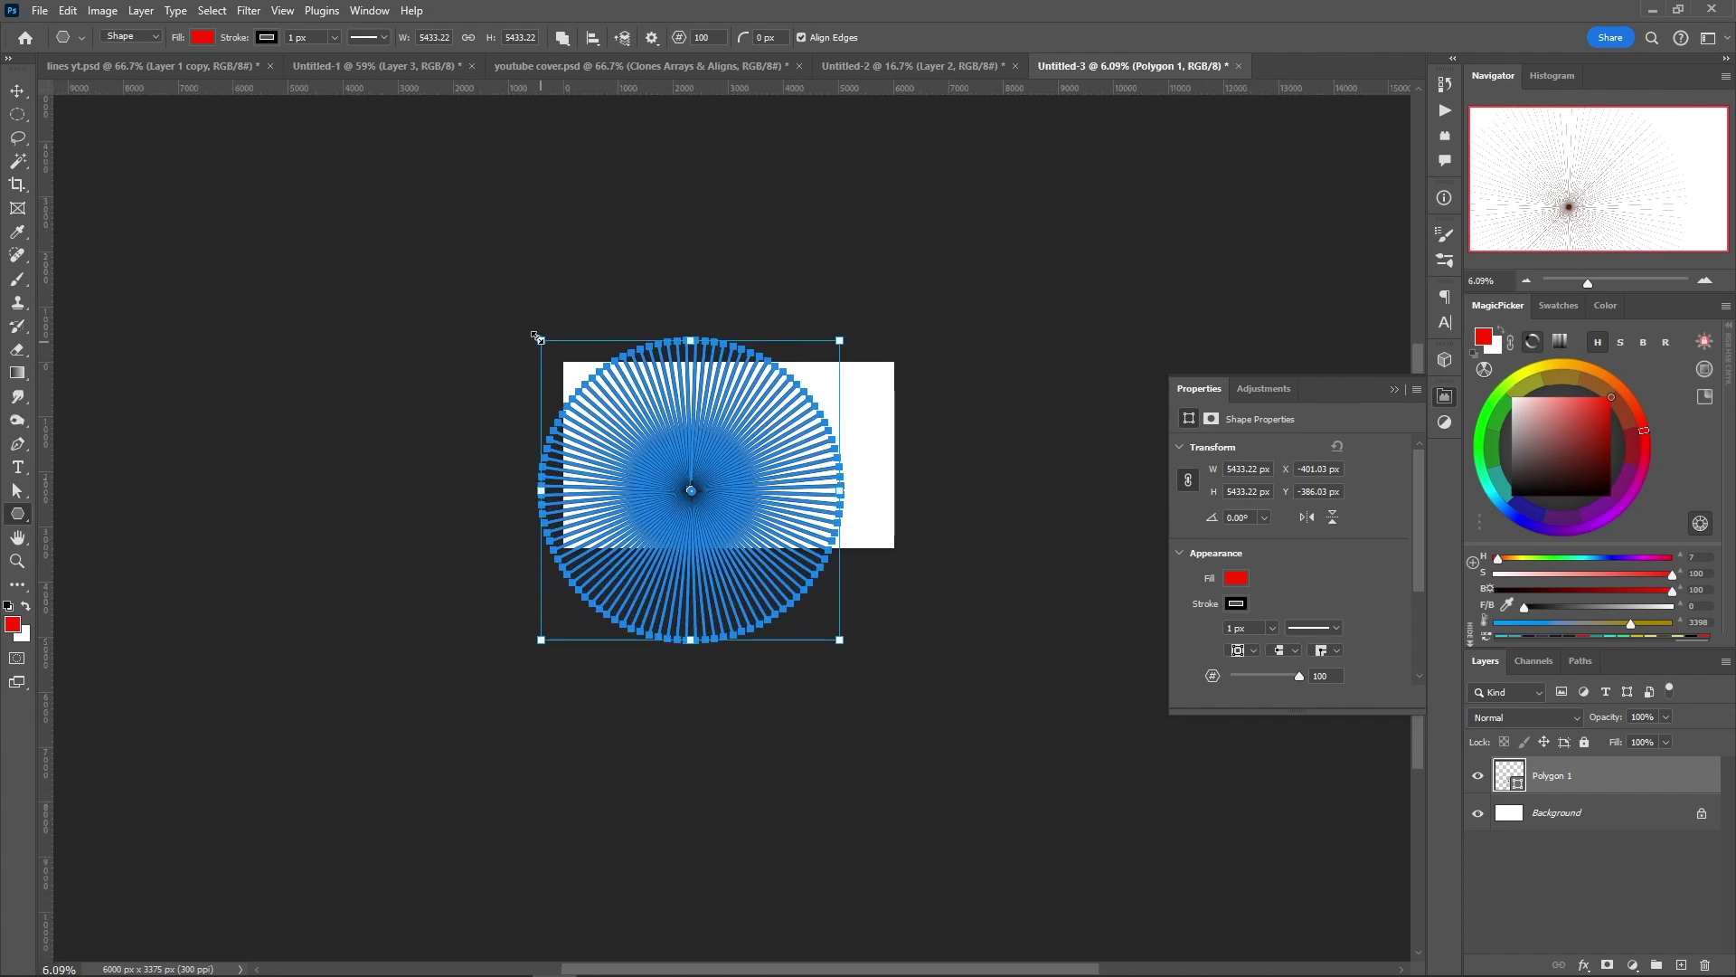
left_click_drag(541, 337, 271, 132)
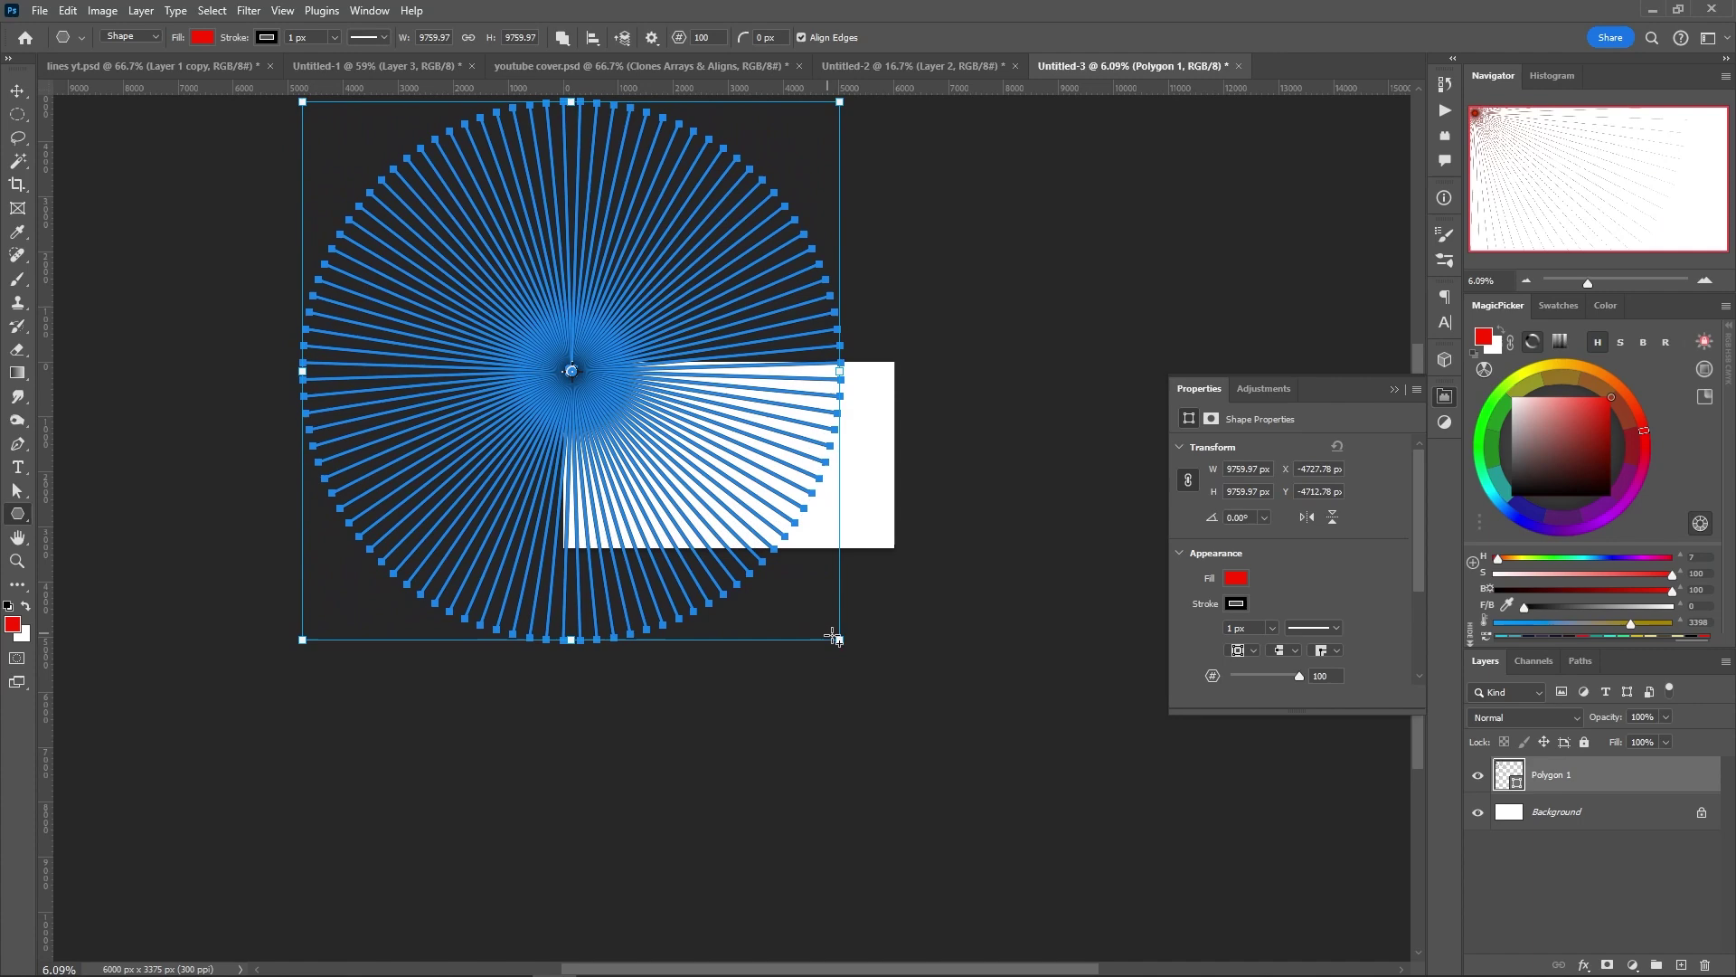
left_click_drag(837, 639, 957, 755)
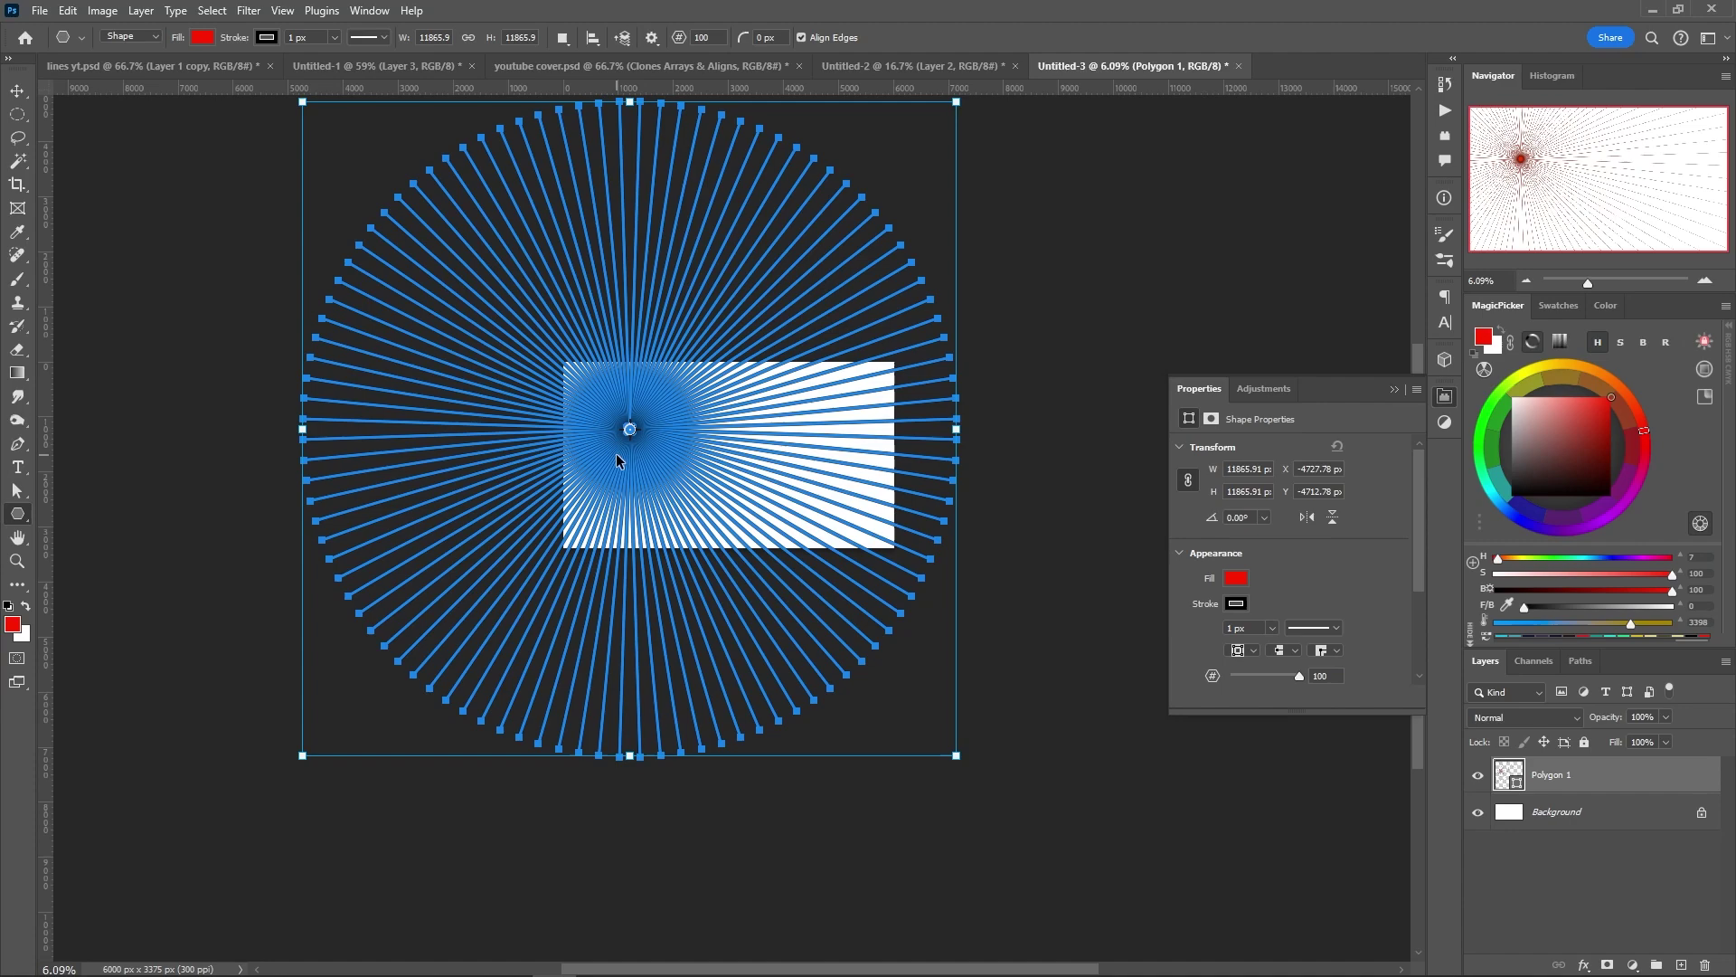
left_click_drag(627, 454, 508, 512)
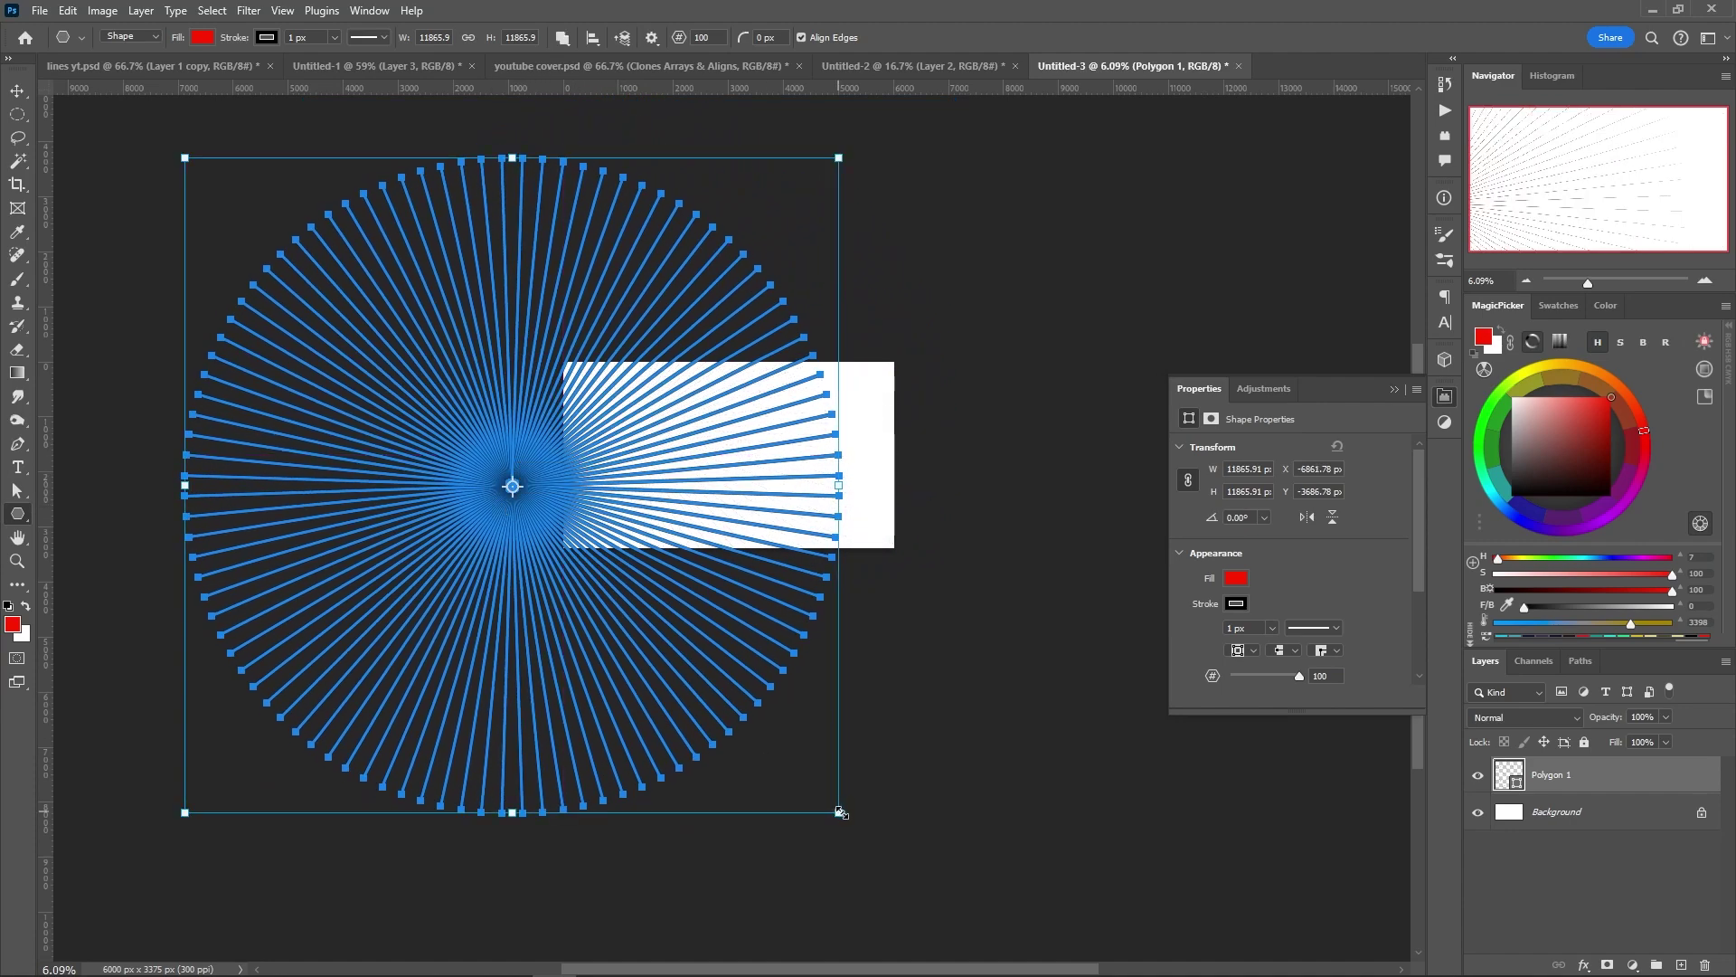
left_click_drag(838, 811, 1037, 952)
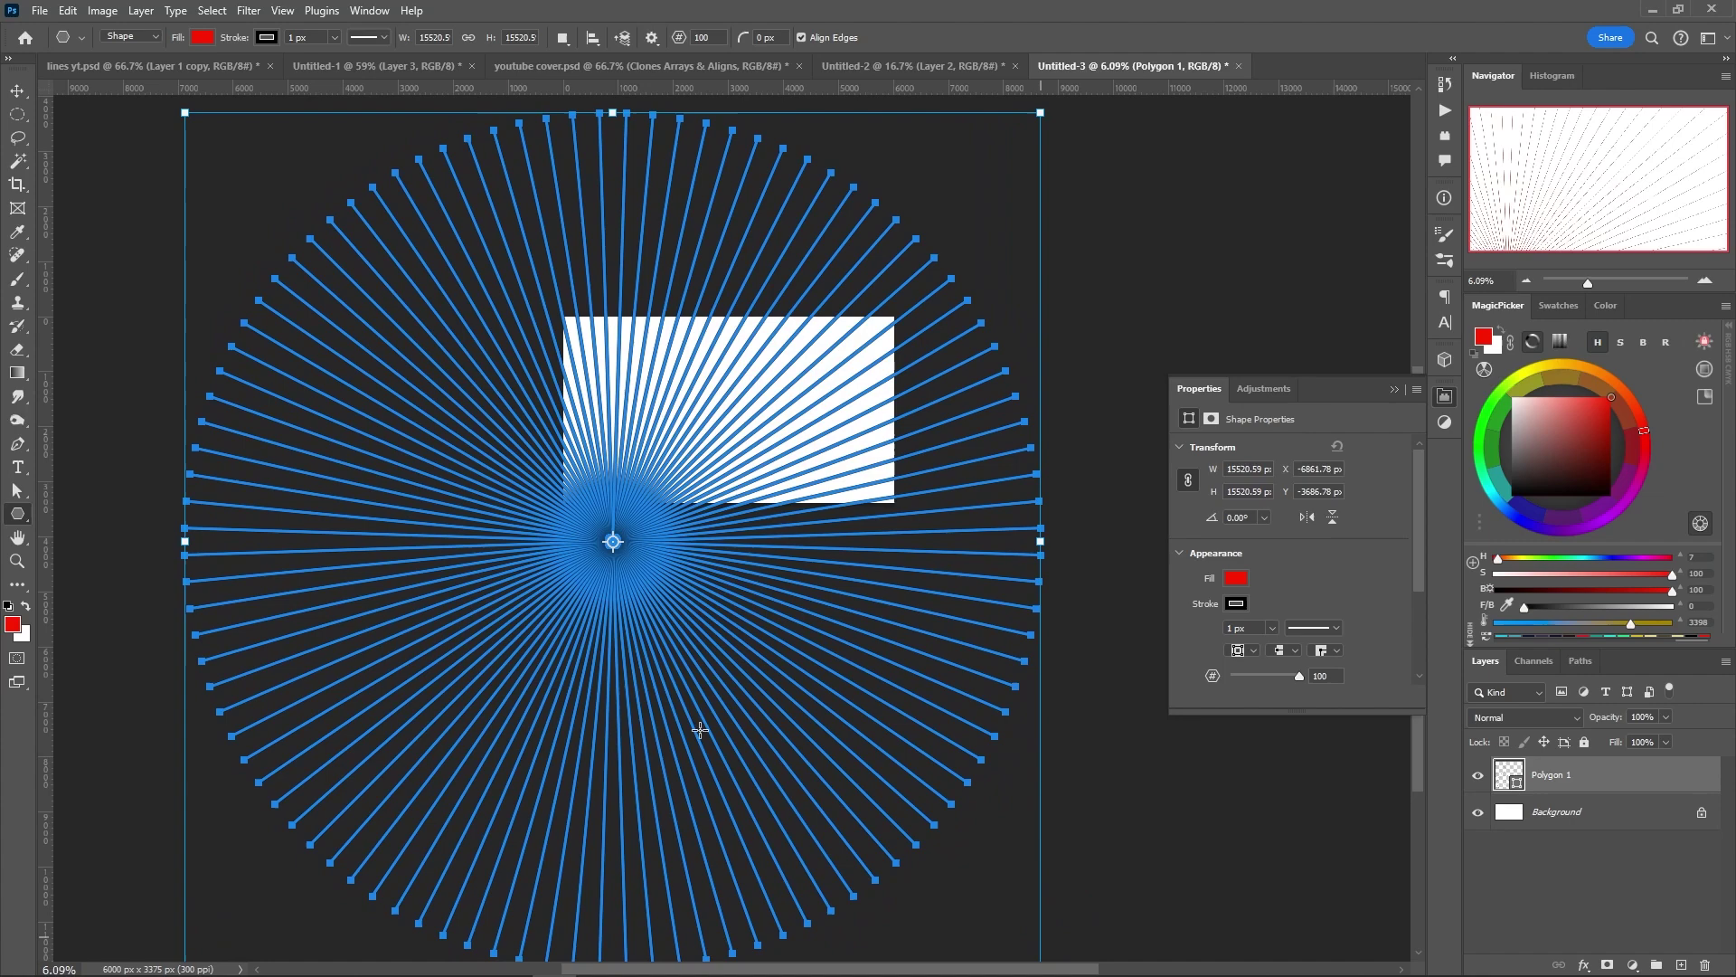
left_click_drag(694, 752, 575, 644)
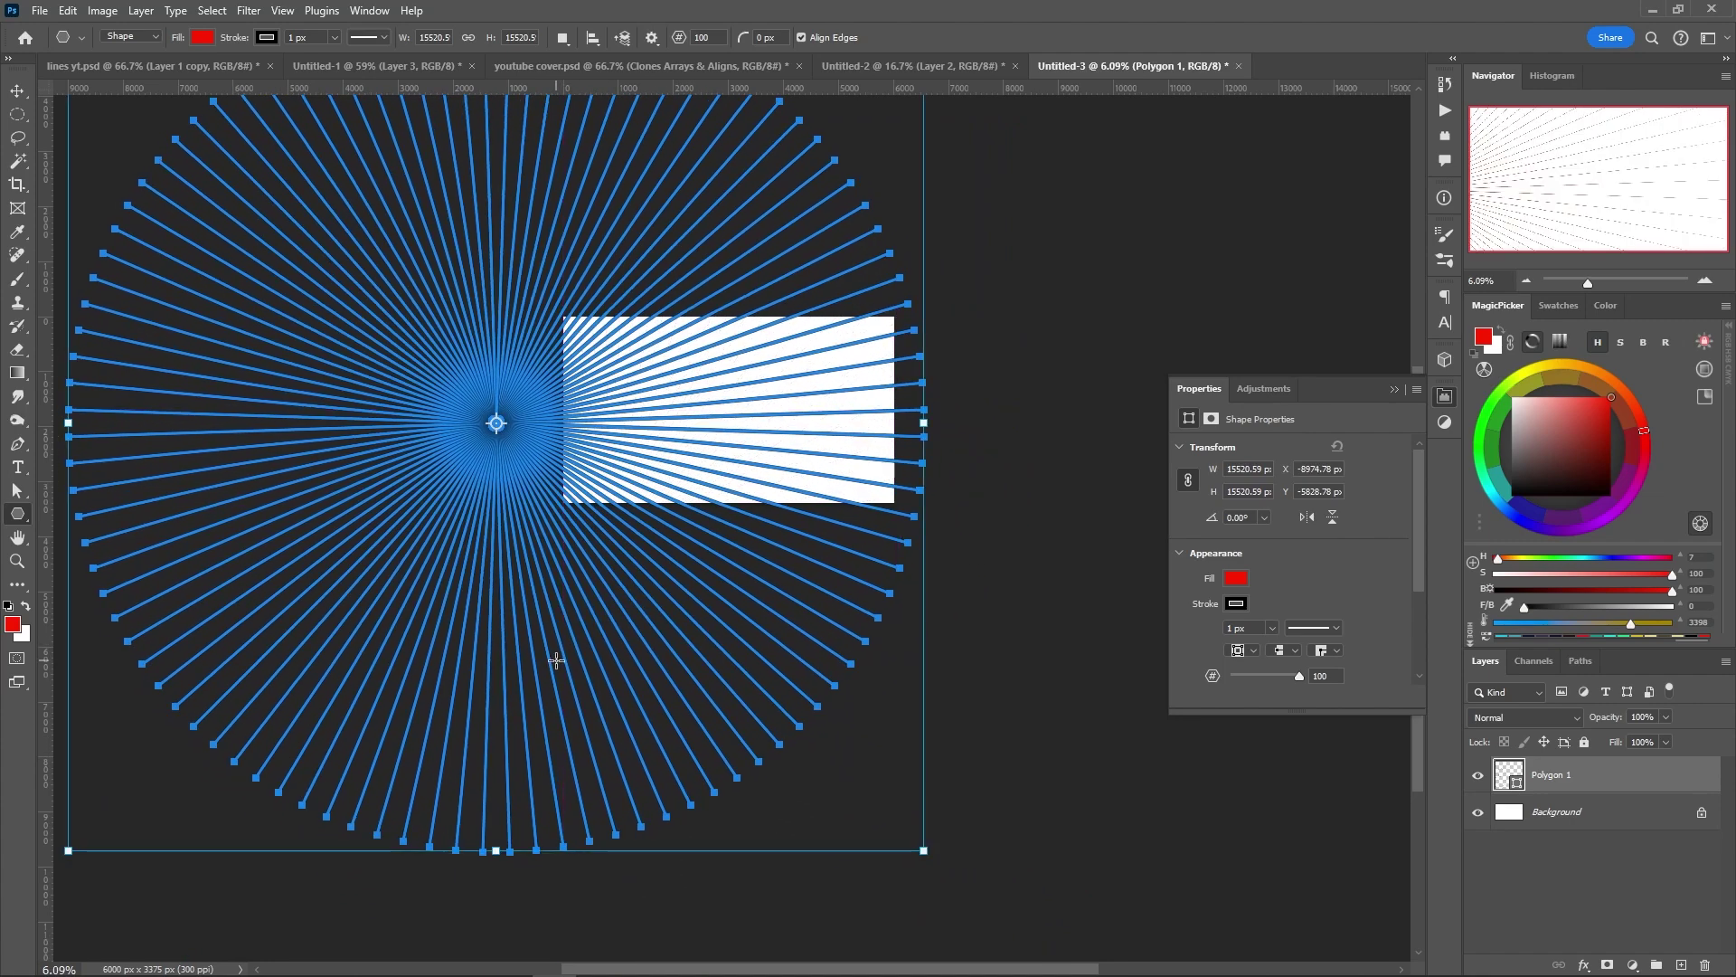
Commit red Polygon 1, add a blank layer, and set the shape fill to teal
key("Return")
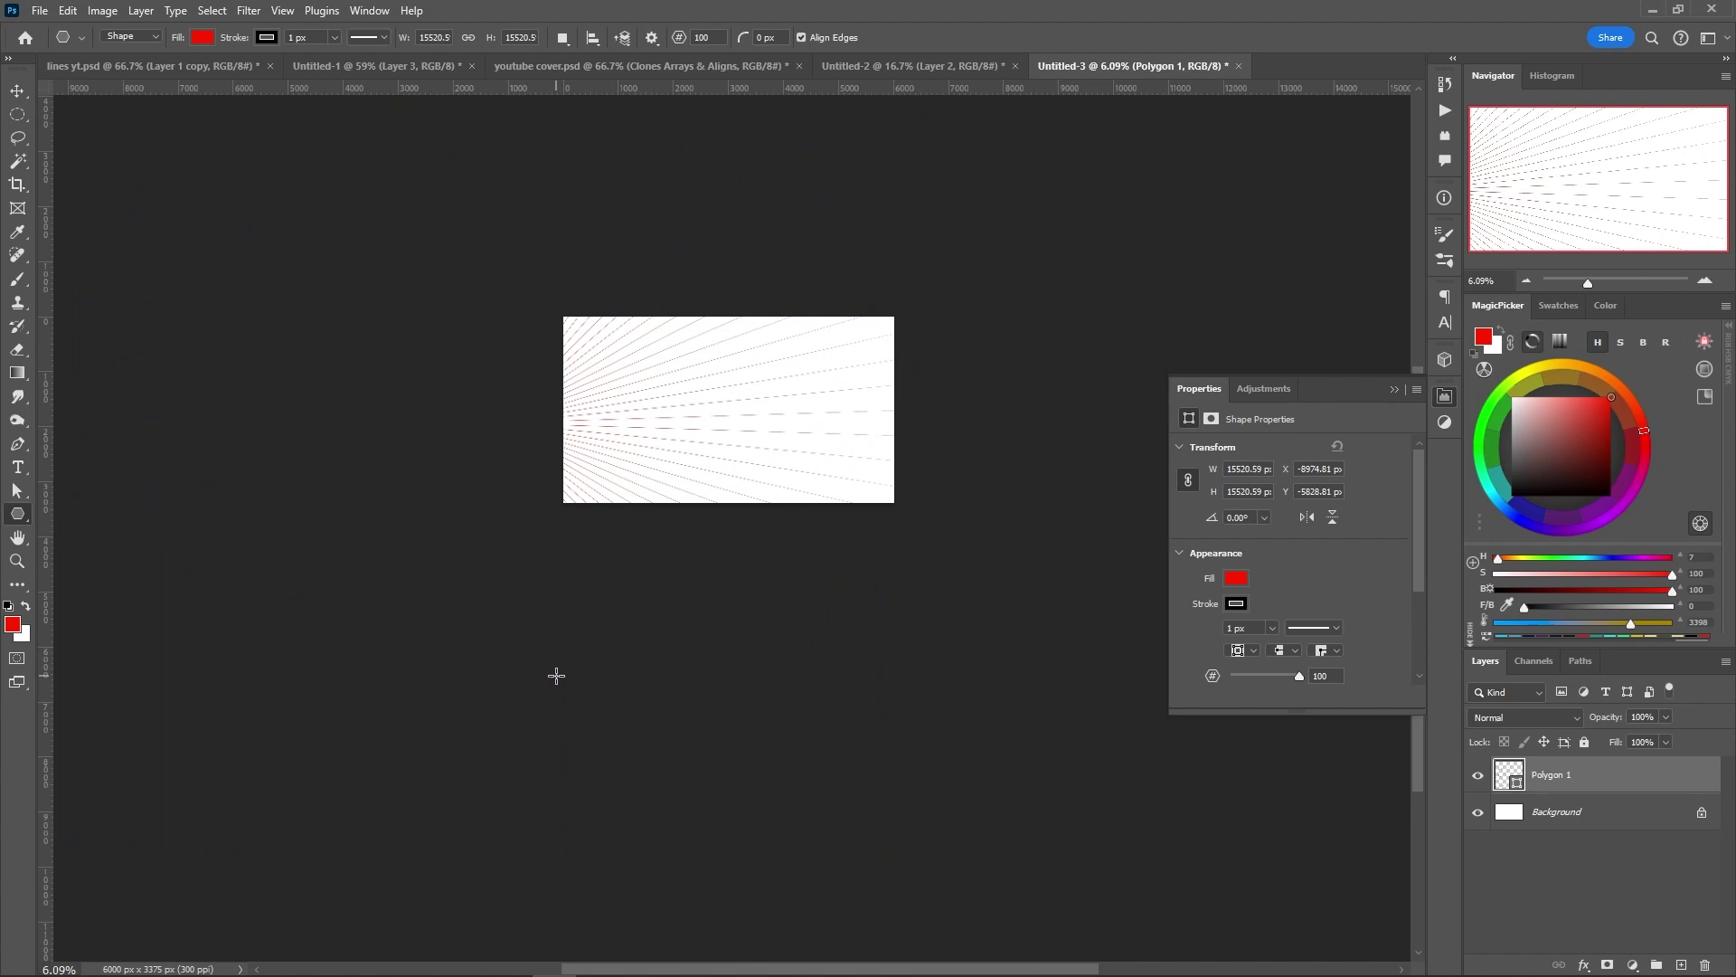
left_click(1681, 962)
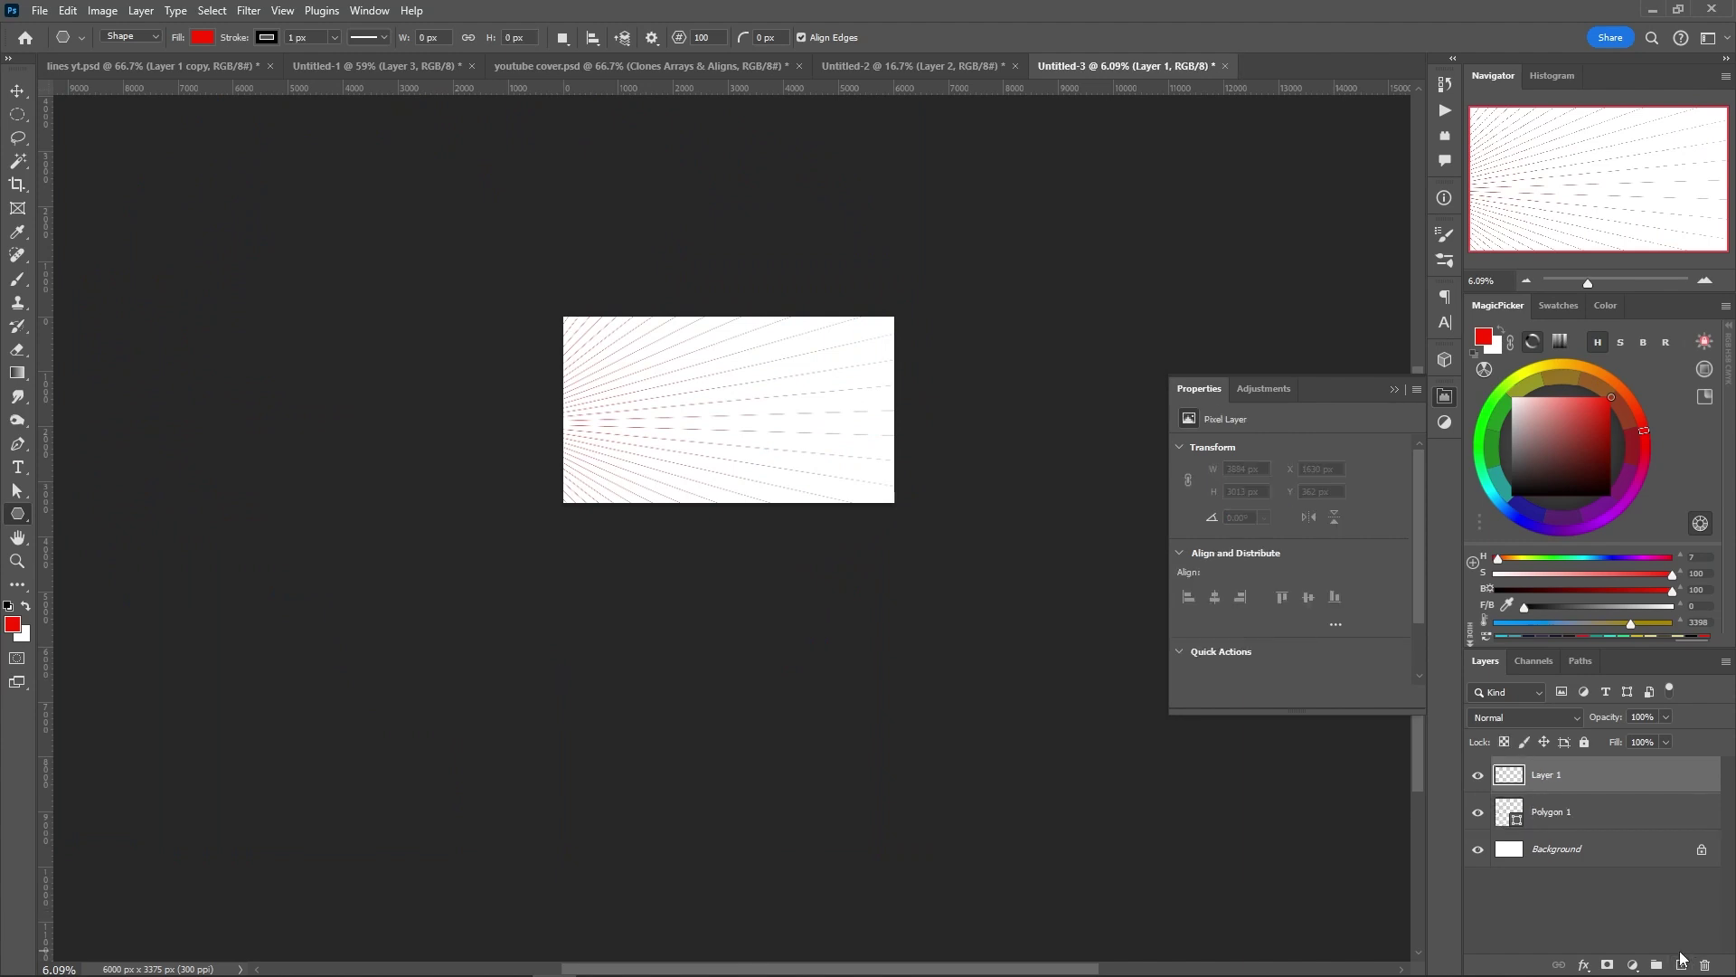
left_click(193, 38)
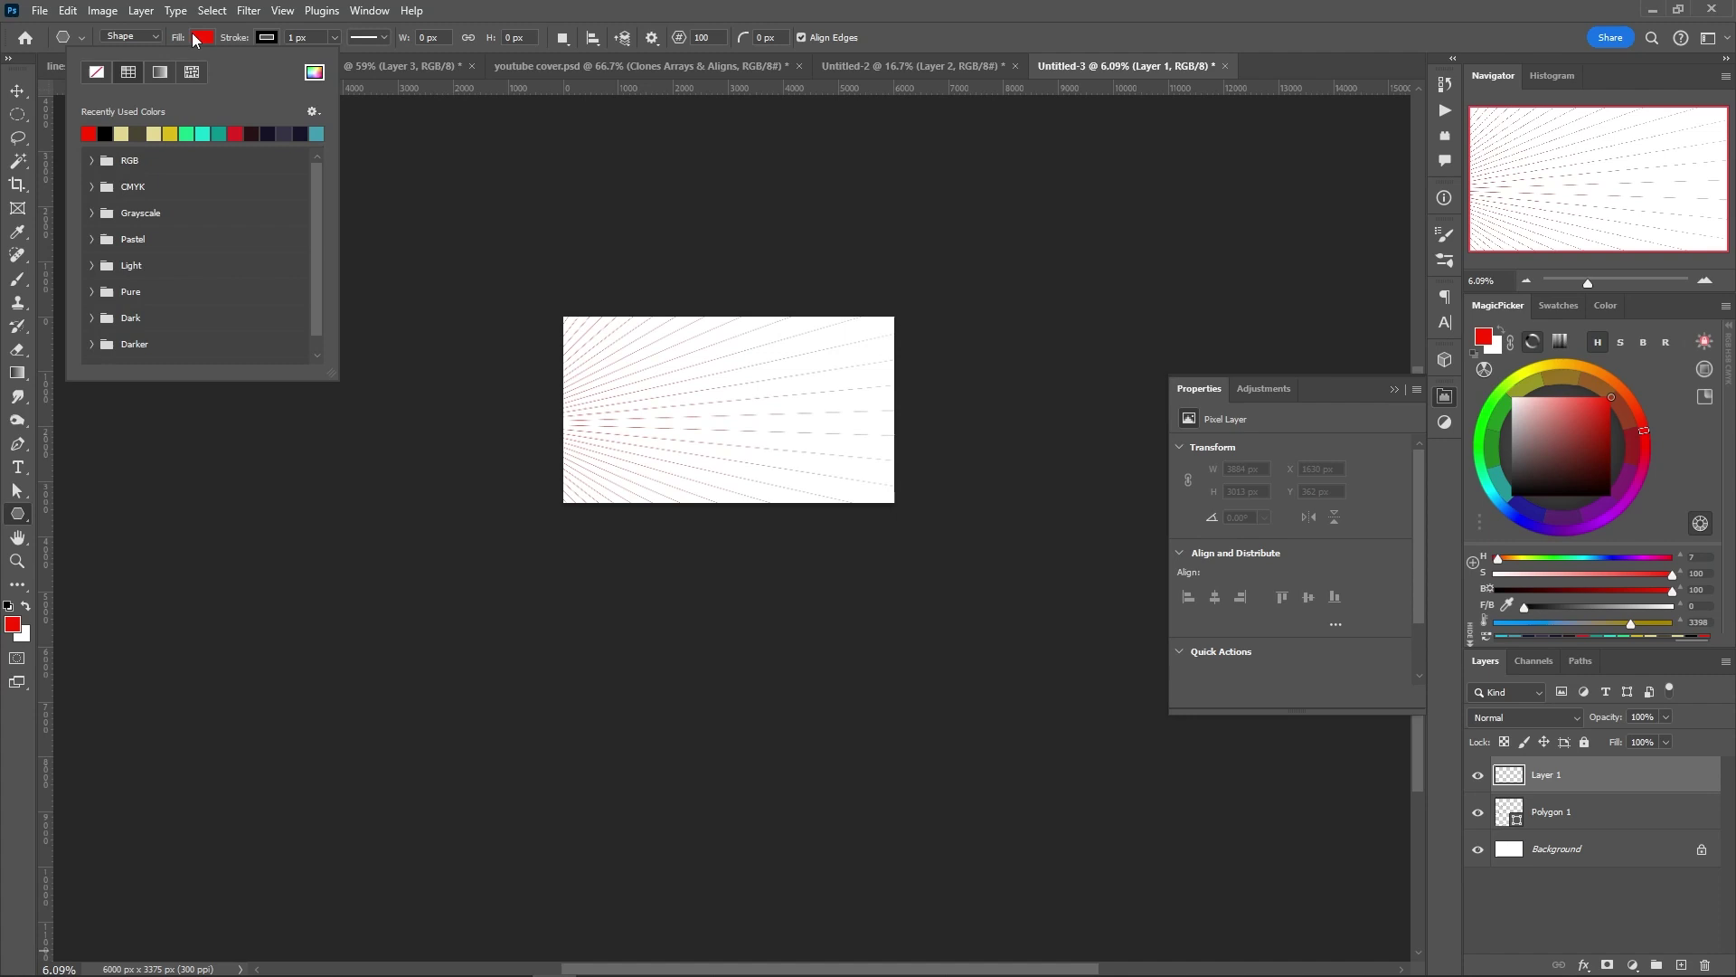
left_click(217, 131)
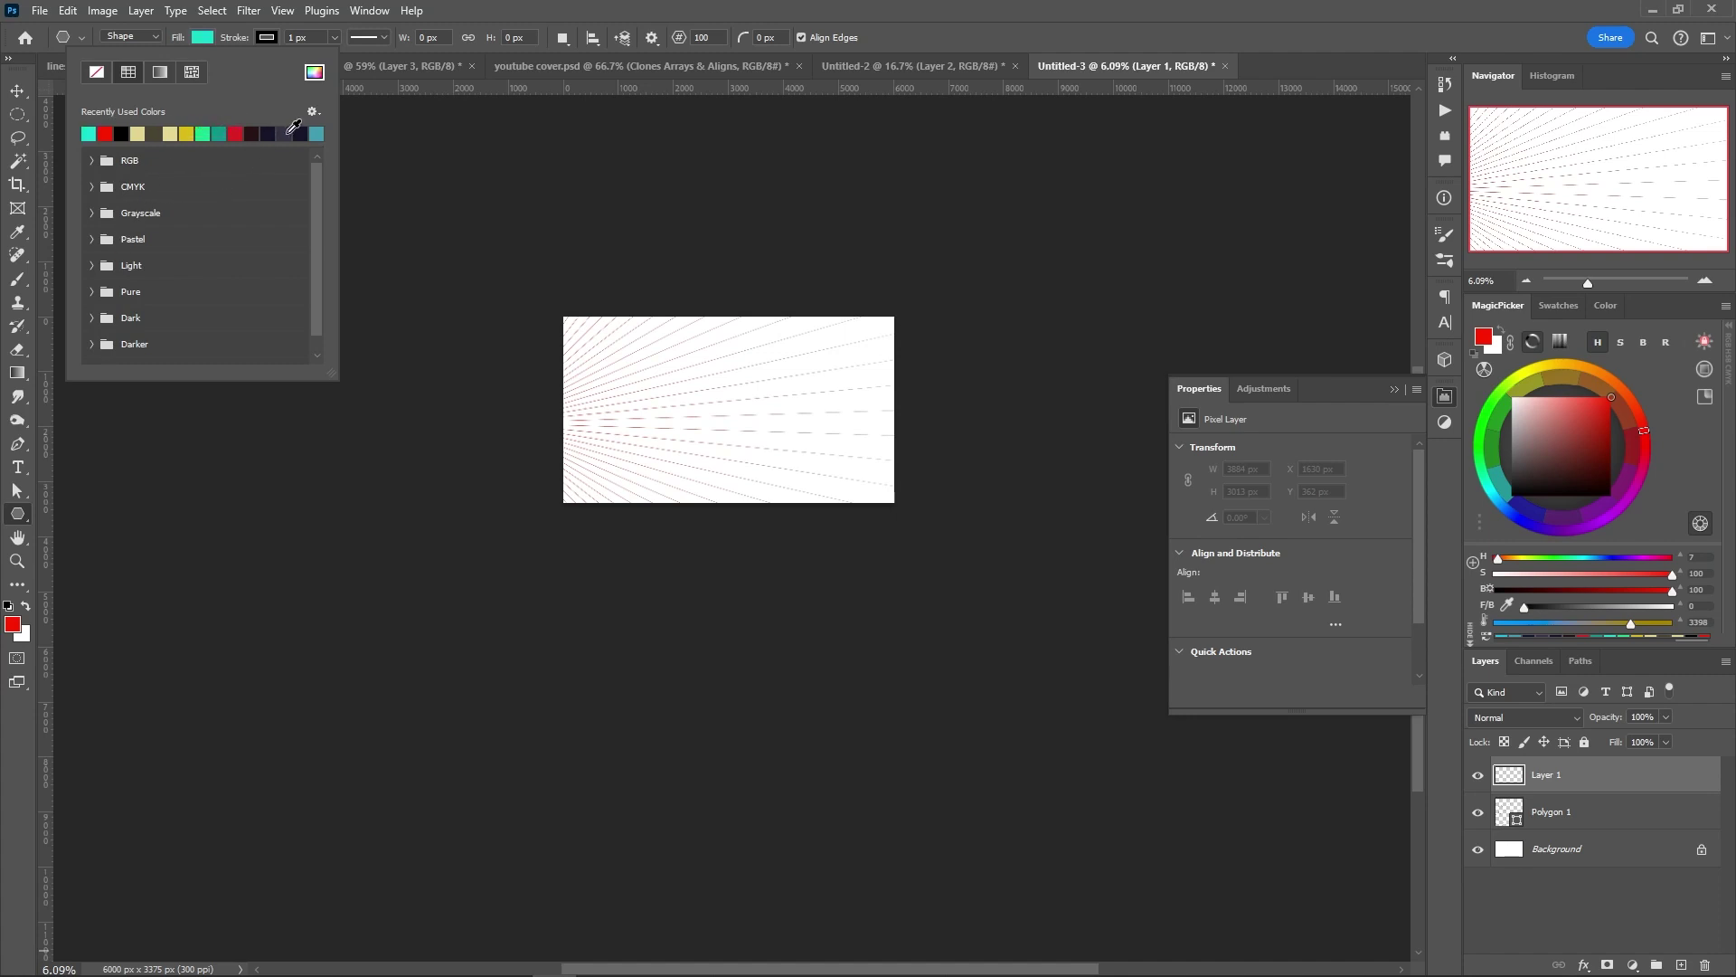
left_click(286, 132)
left_click(234, 132)
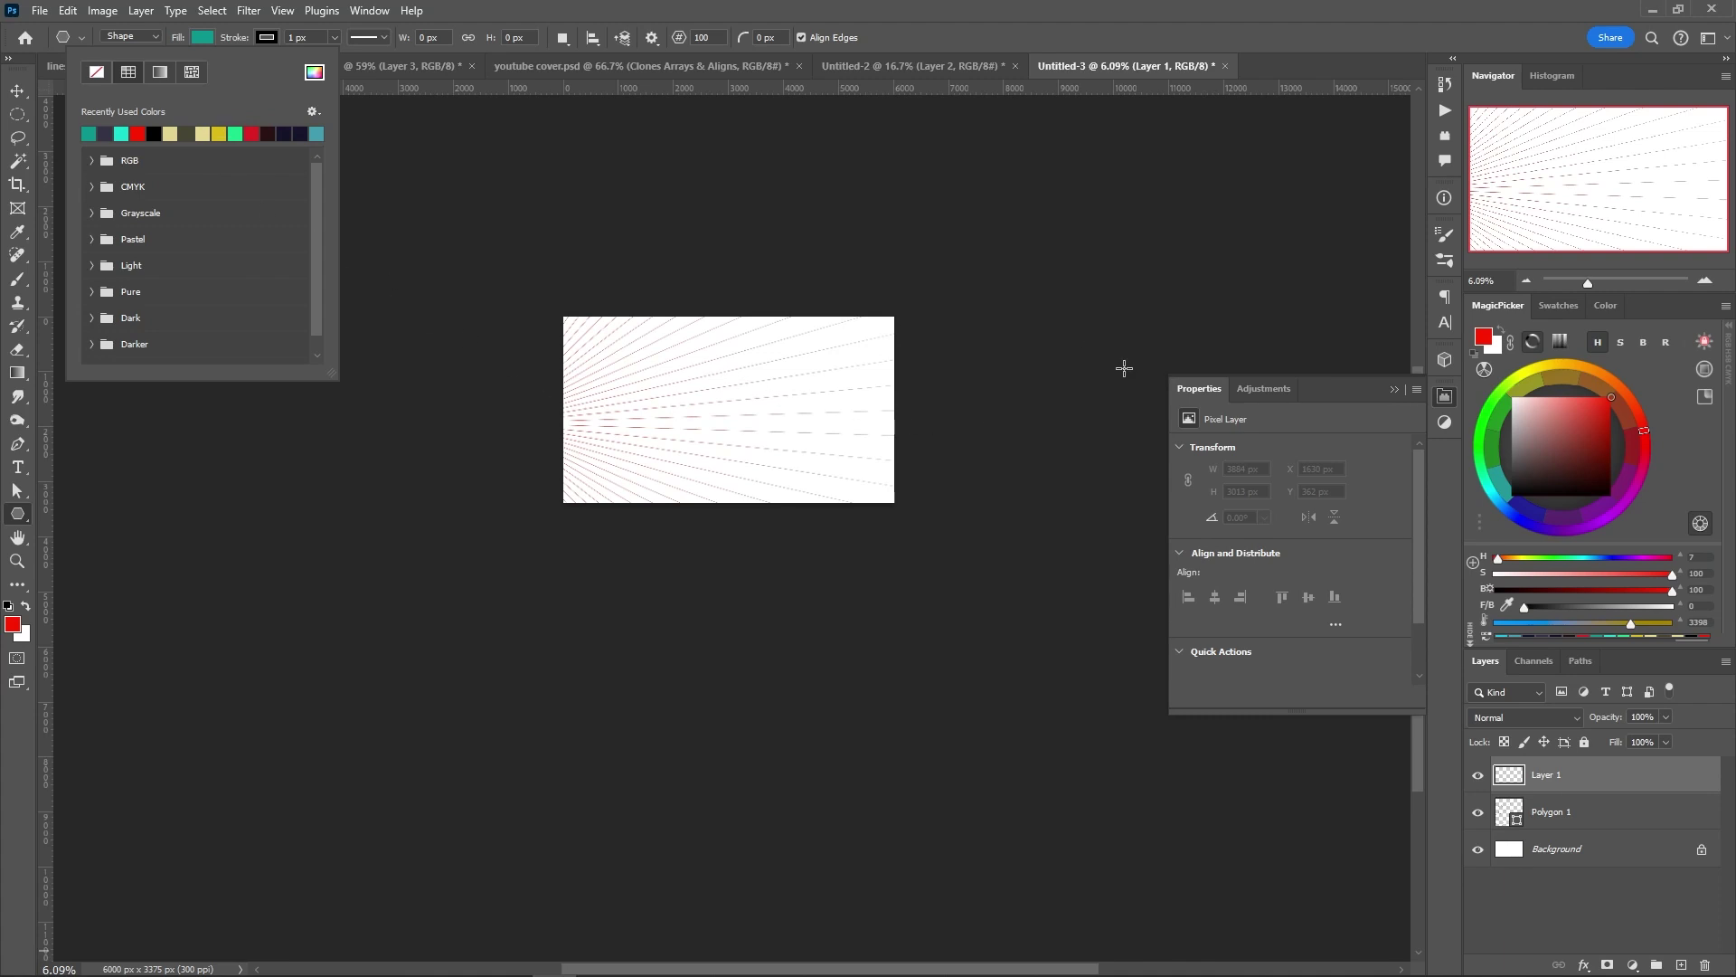
Draw the teal starburst, centre it on the canvas's right edge, and commit it
mouse_move(1283, 223)
left_mouse_down()
mouse_move(194, 586)
mouse_move(144, 656)
mouse_move(135, 796)
mouse_move(160, 851)
mouse_move(128, 906)
mouse_move(94, 918)
mouse_move(105, 891)
left_mouse_up()
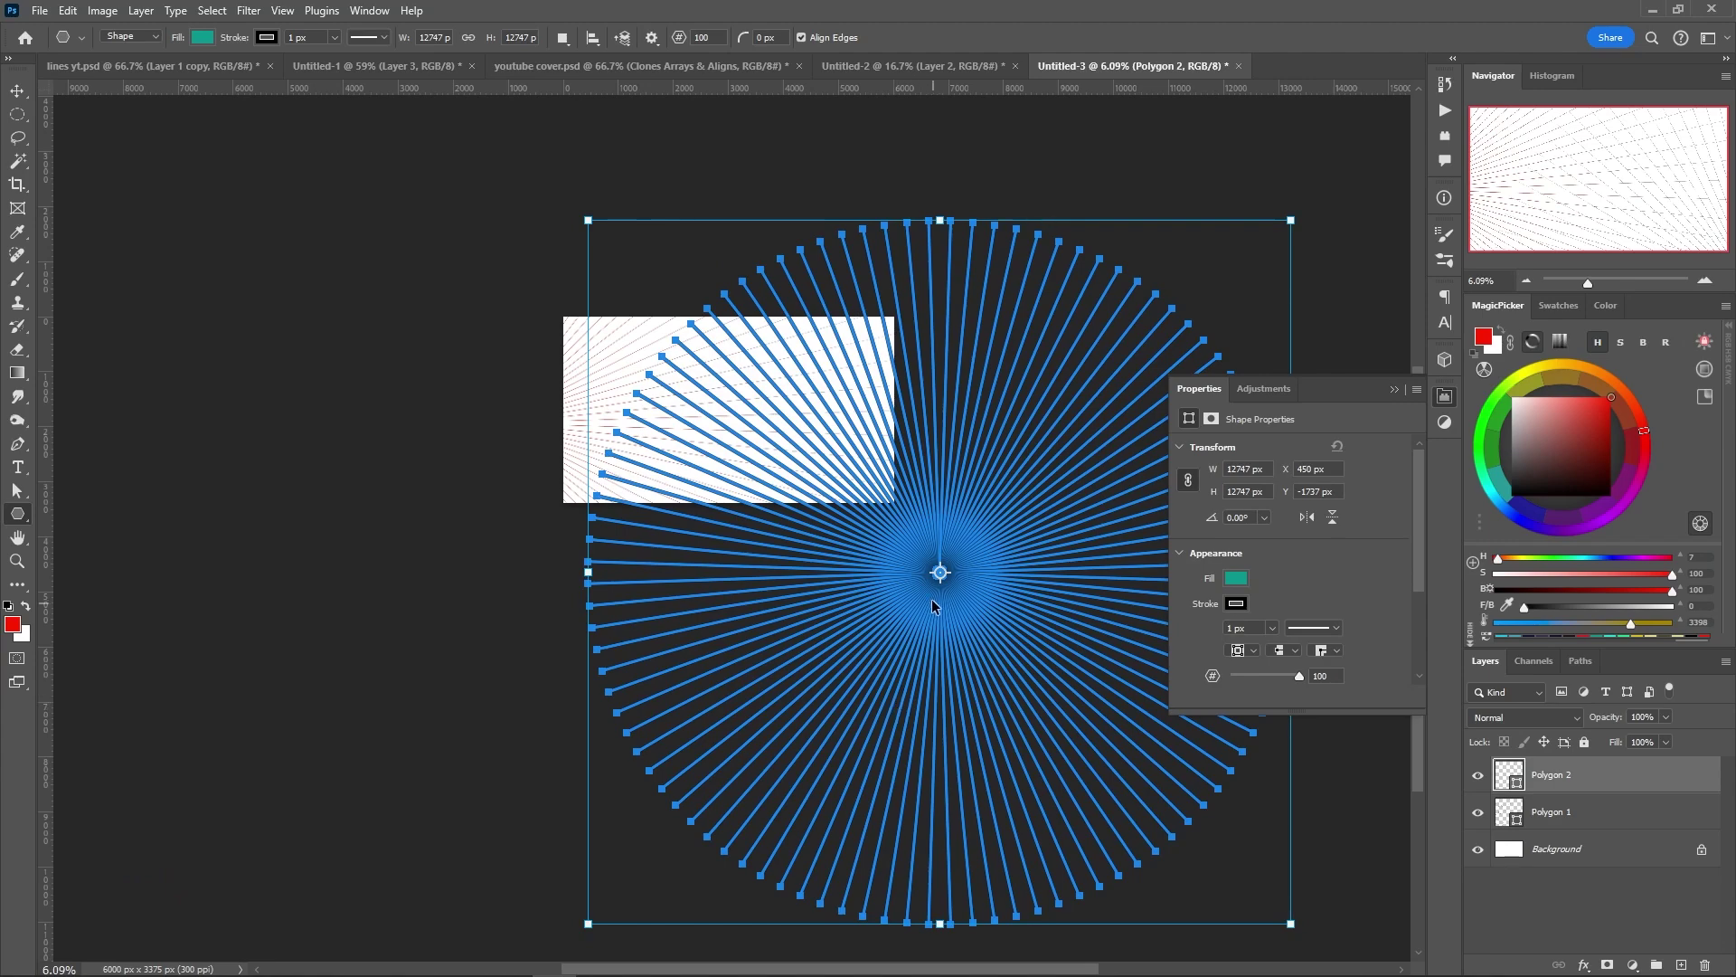
left_click_drag(934, 606, 900, 433)
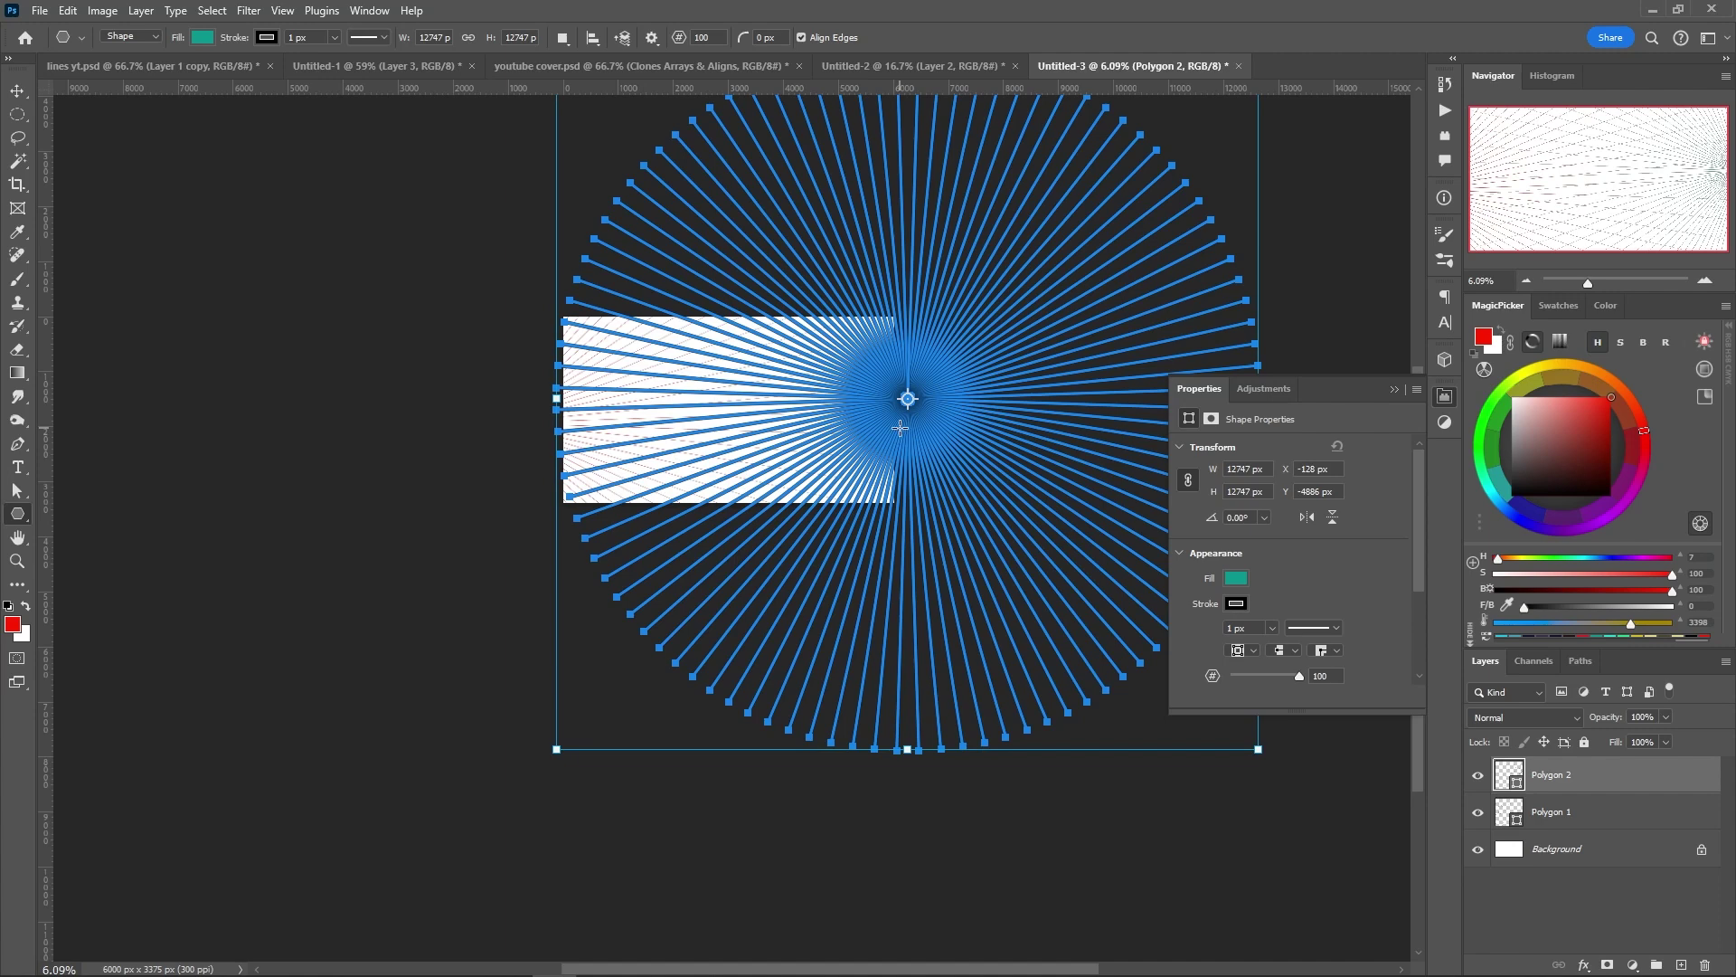
key("Escape")
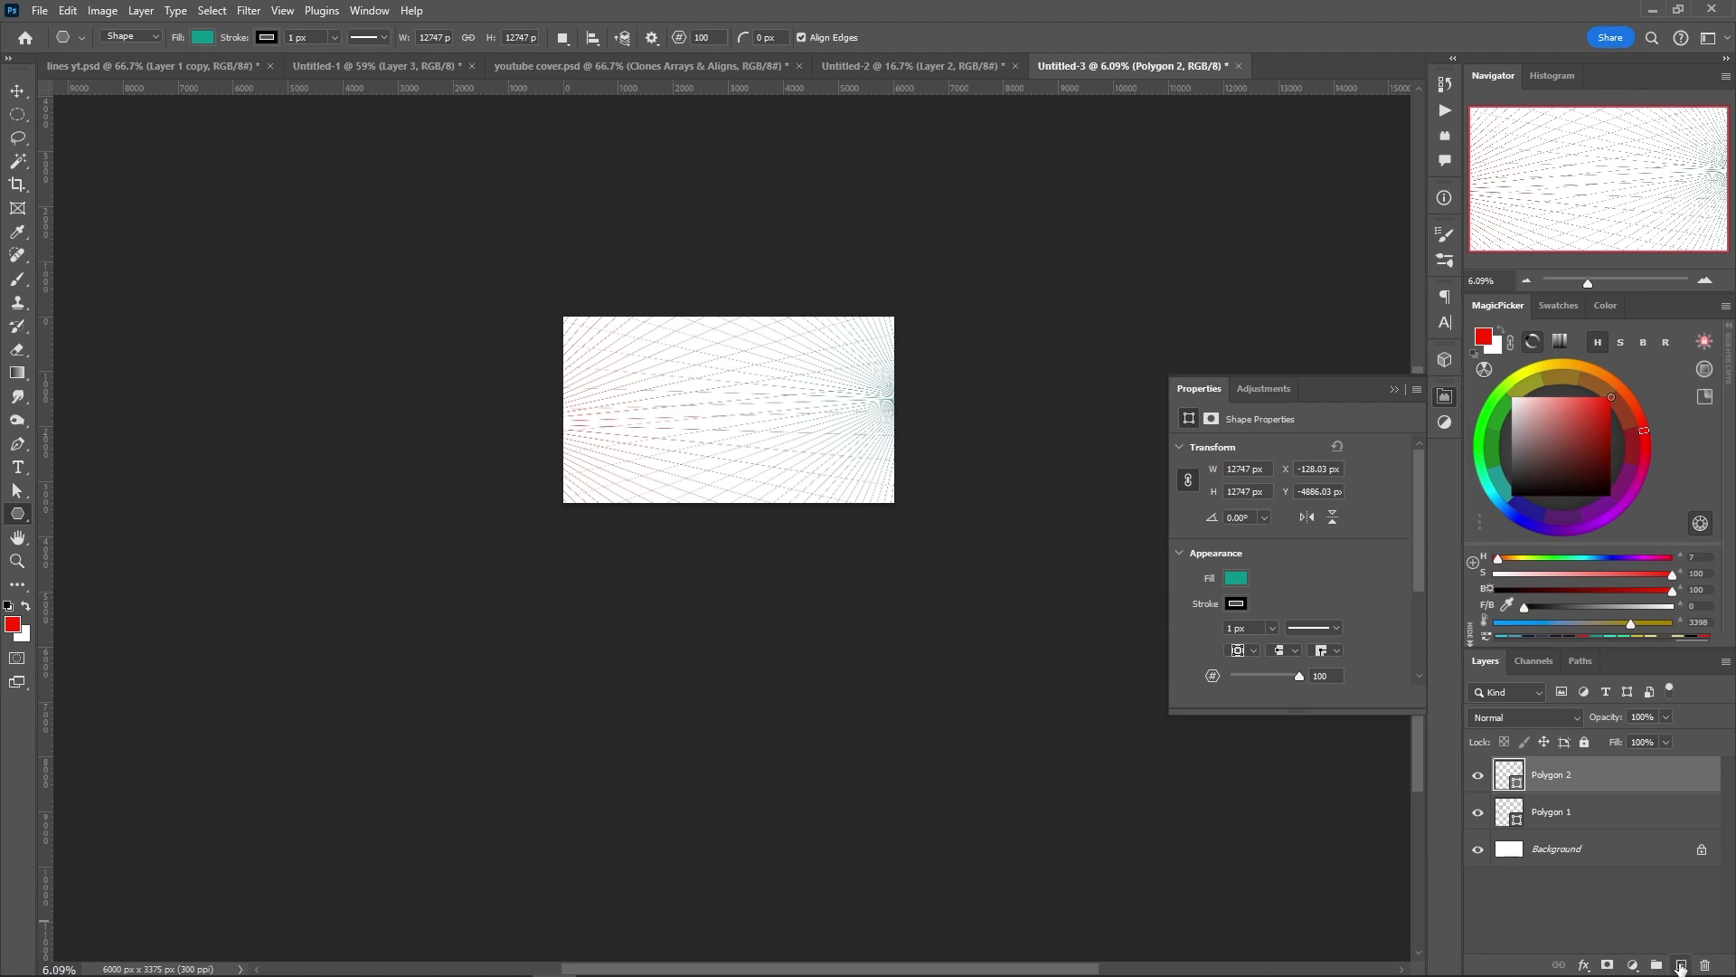
Add a third empty layer and pick yellow as the shape fill
left_click(1679, 960)
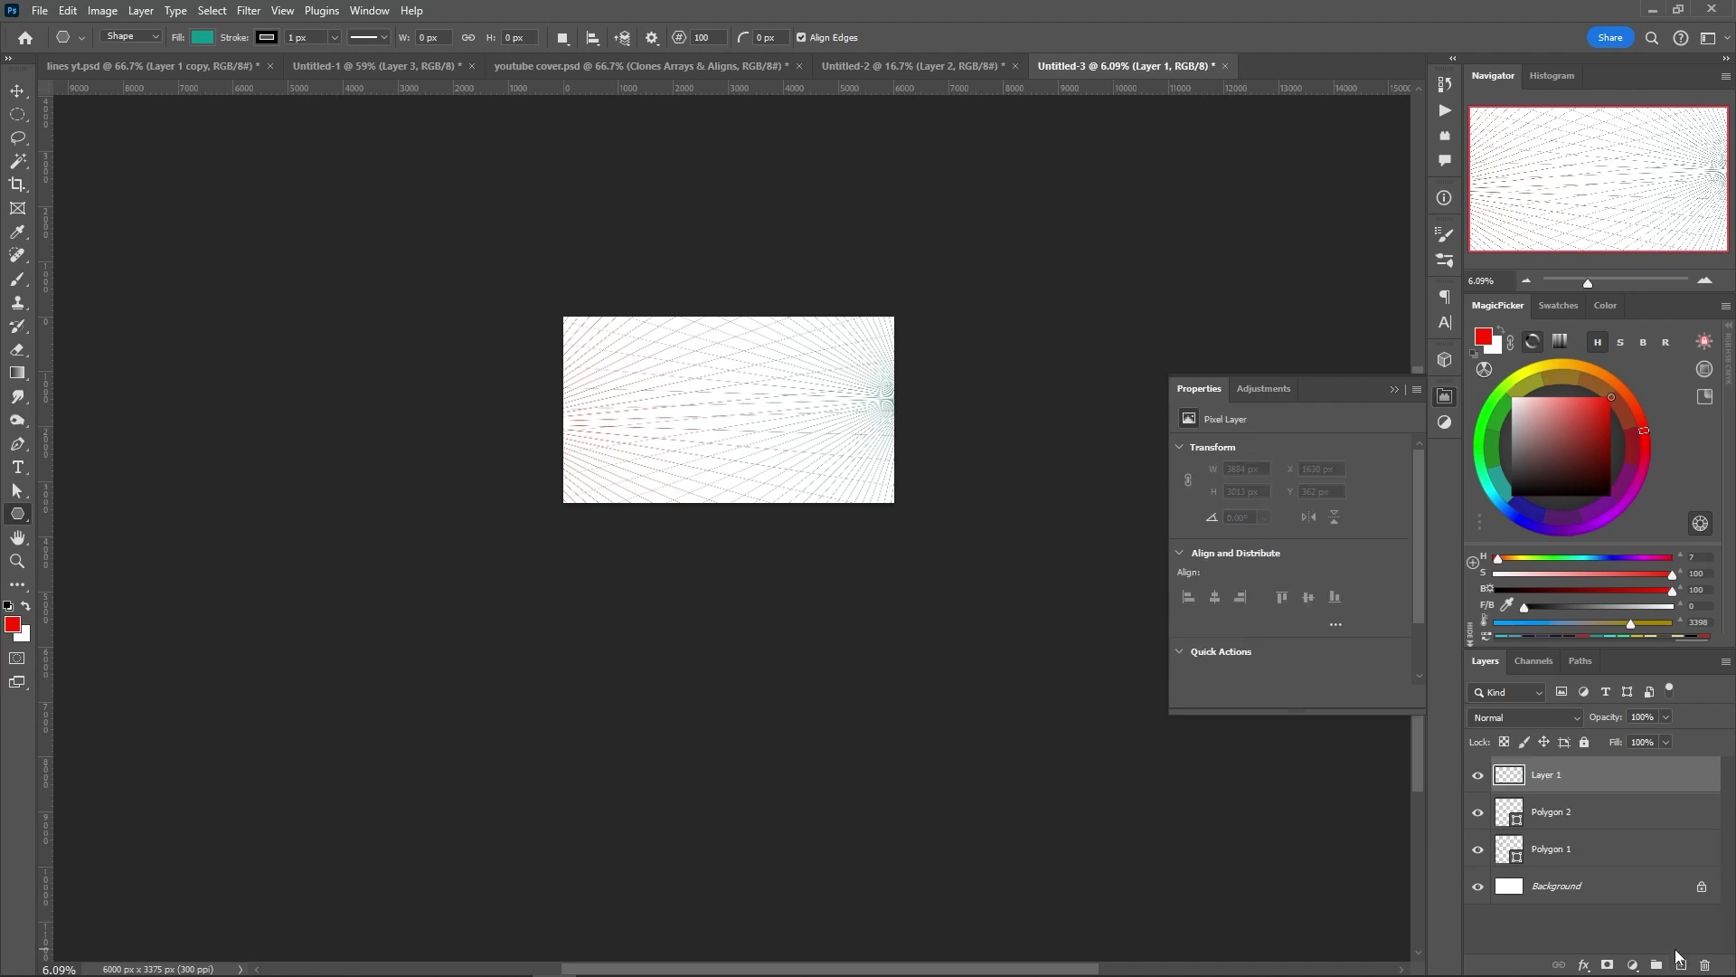
left_click(203, 41)
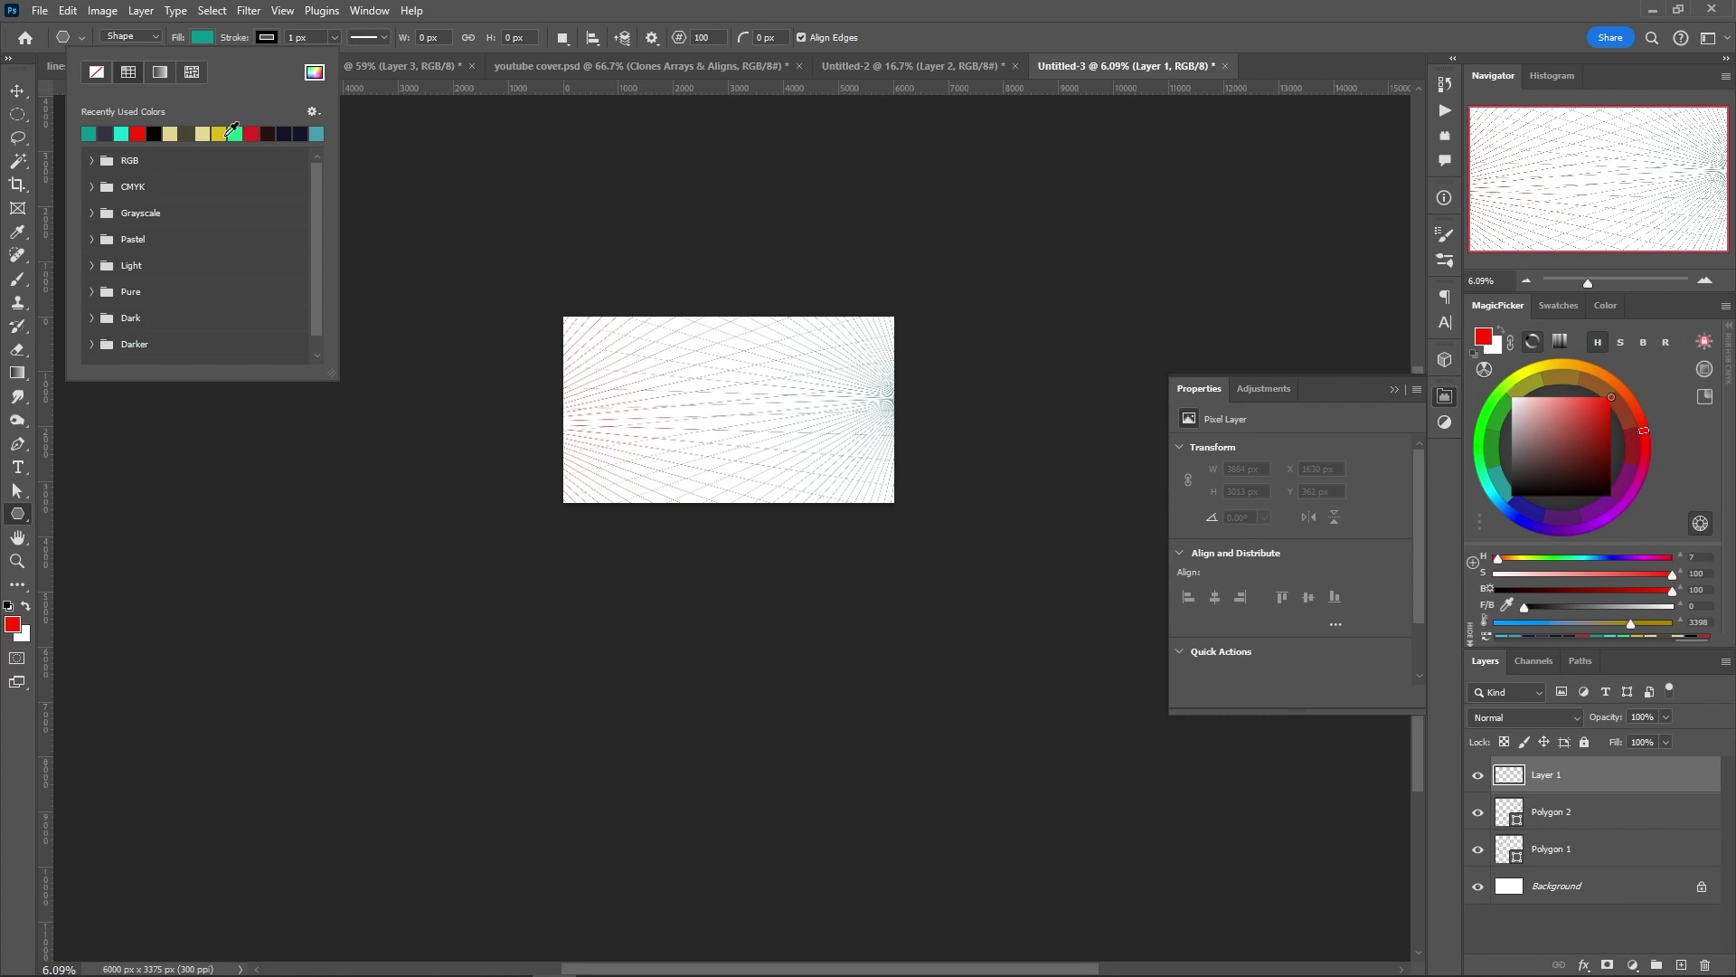
left_click(221, 132)
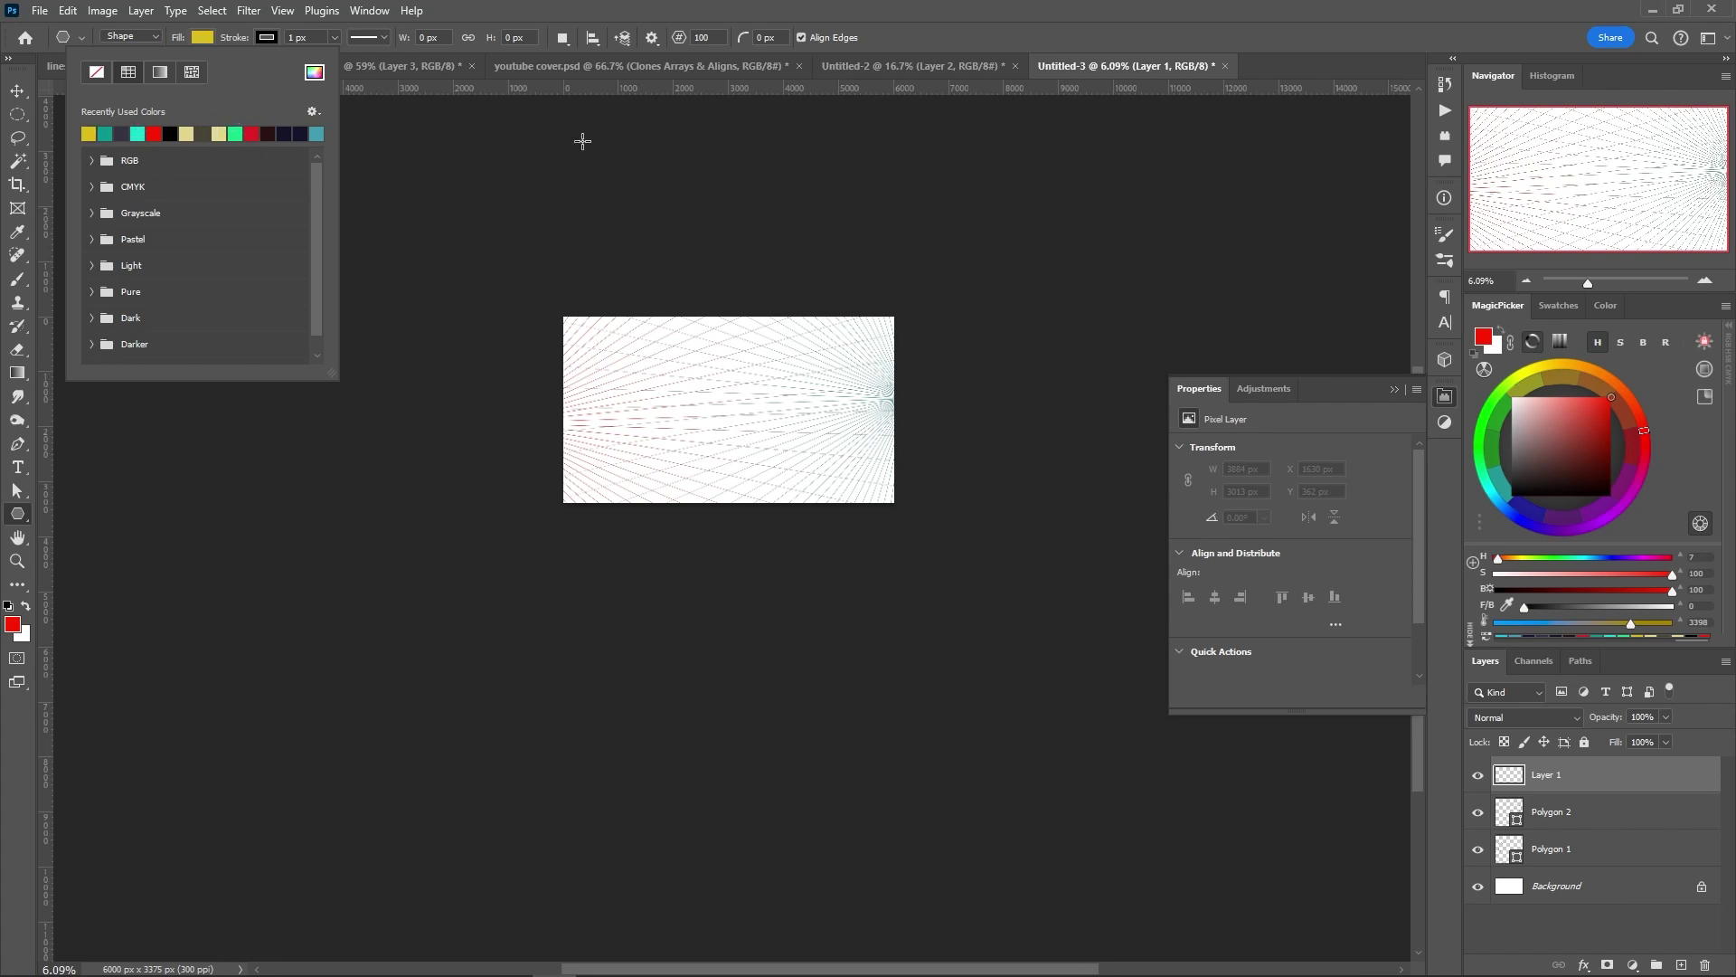
Draw yellow Polygon 3, enlarge it from a corner, and centre it above the canvas
left_click_drag(727, 114, 1220, 868)
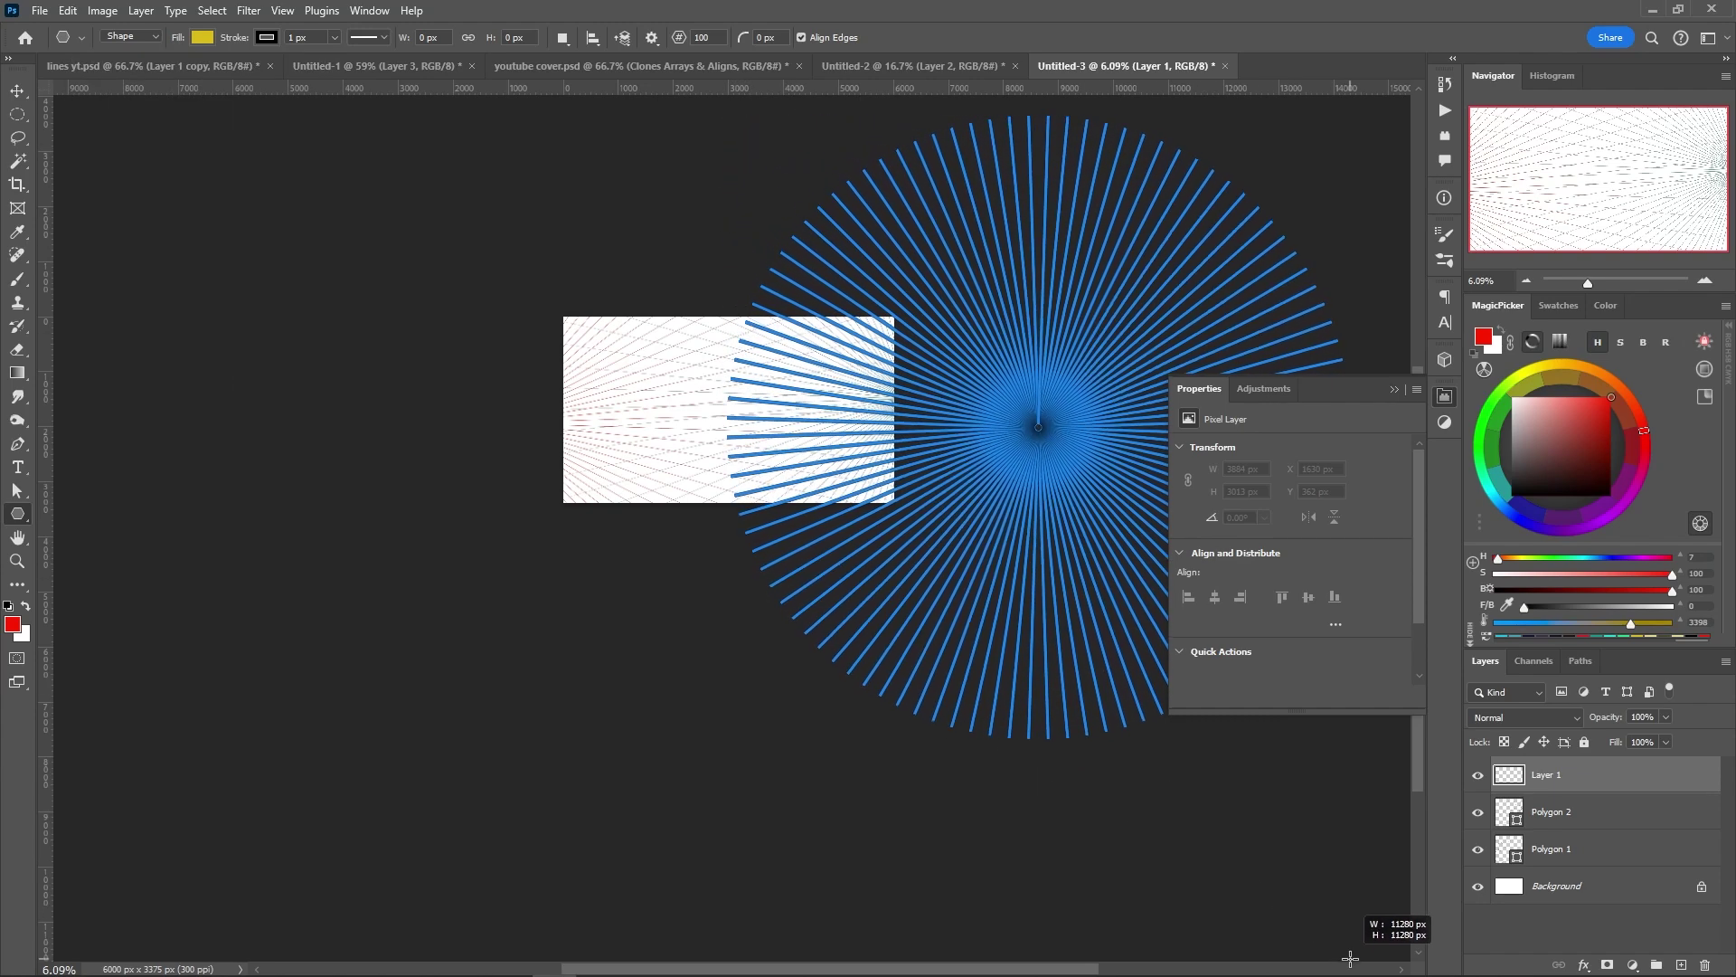
left_click_drag(1221, 869, 1343, 938)
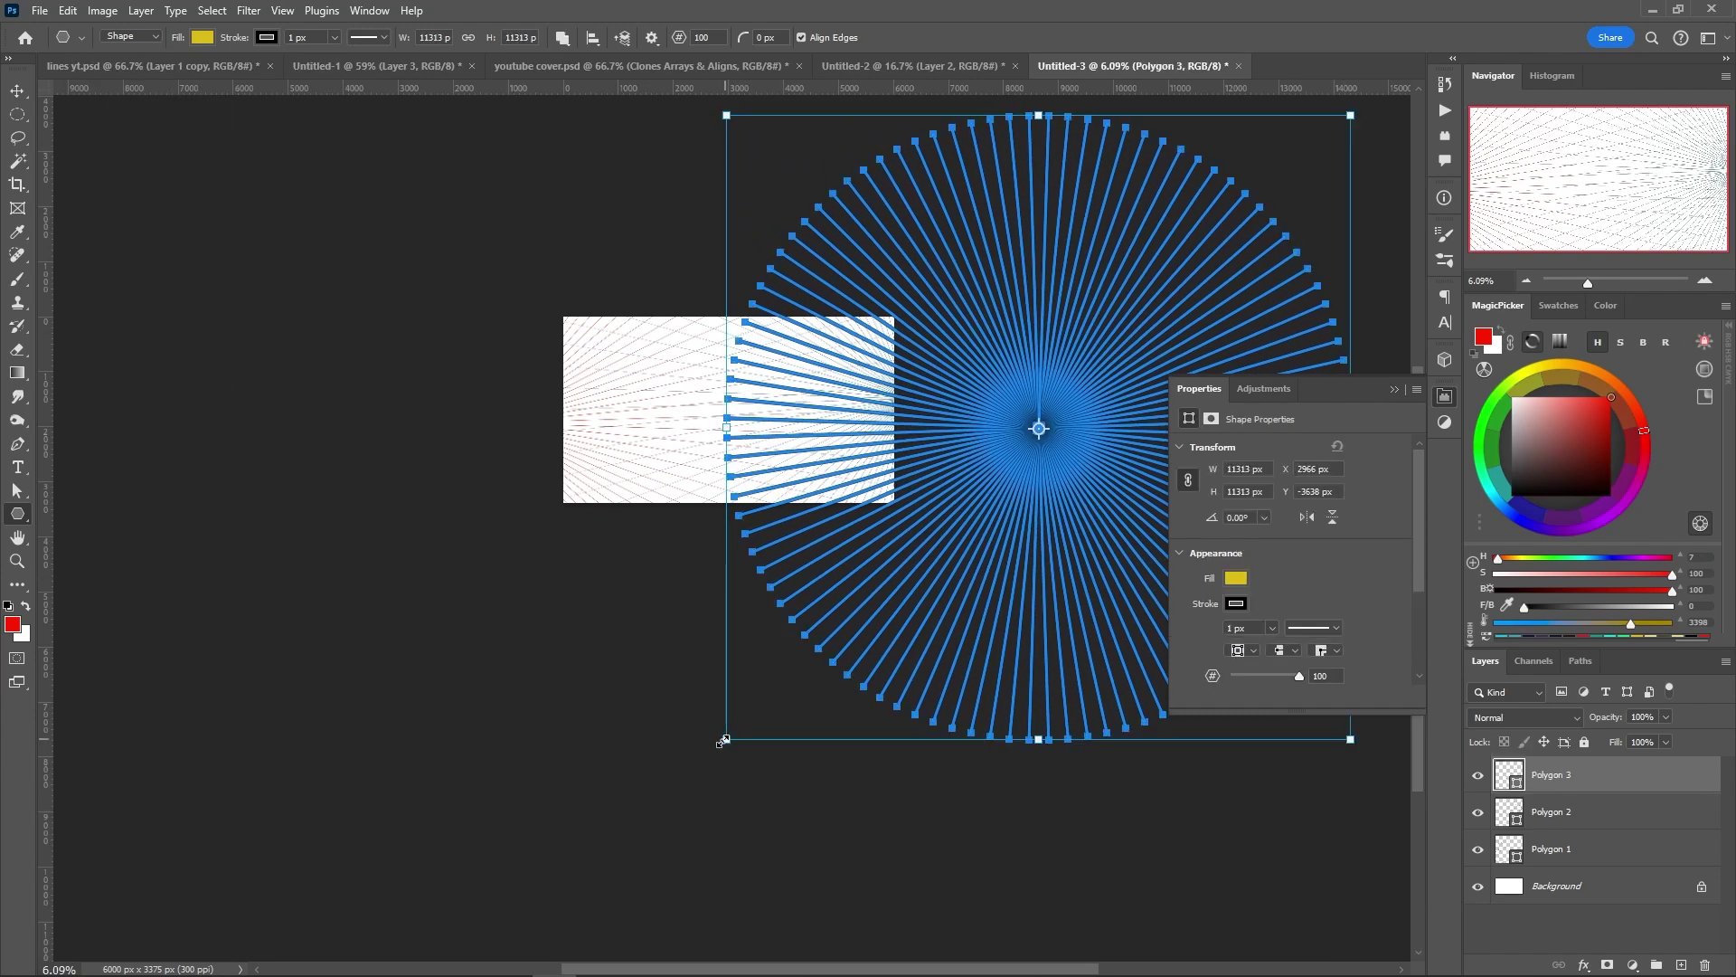
left_click_drag(723, 741, 415, 911)
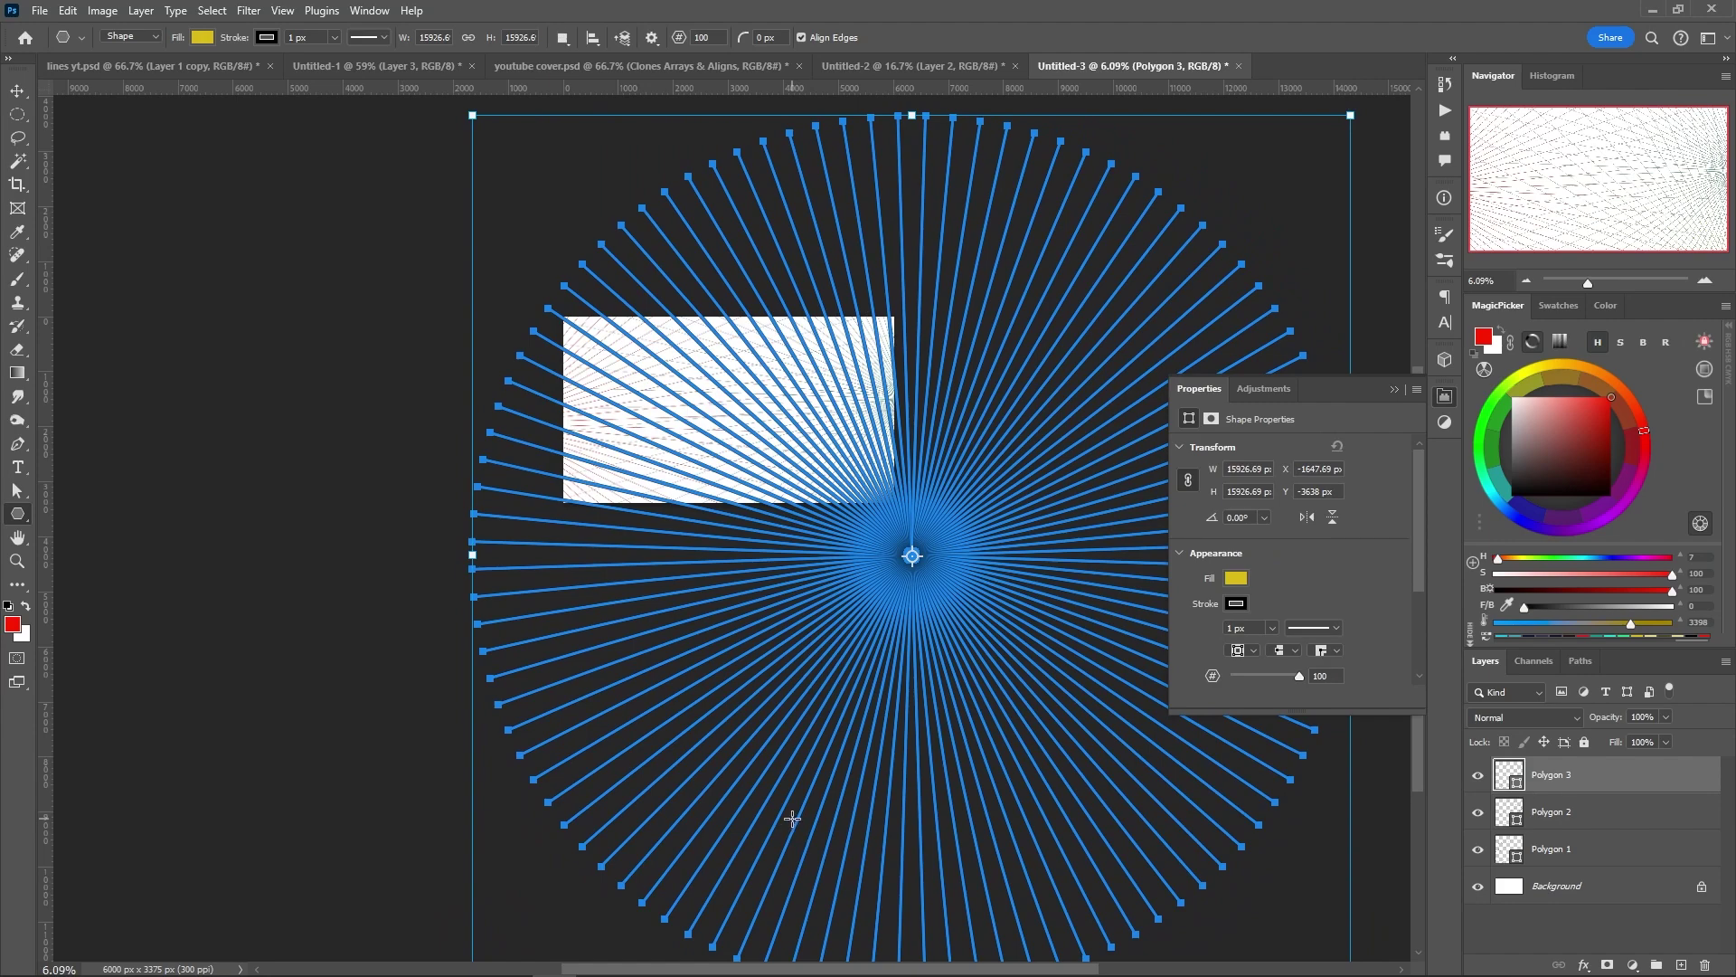
left_click_drag(804, 791, 608, 482)
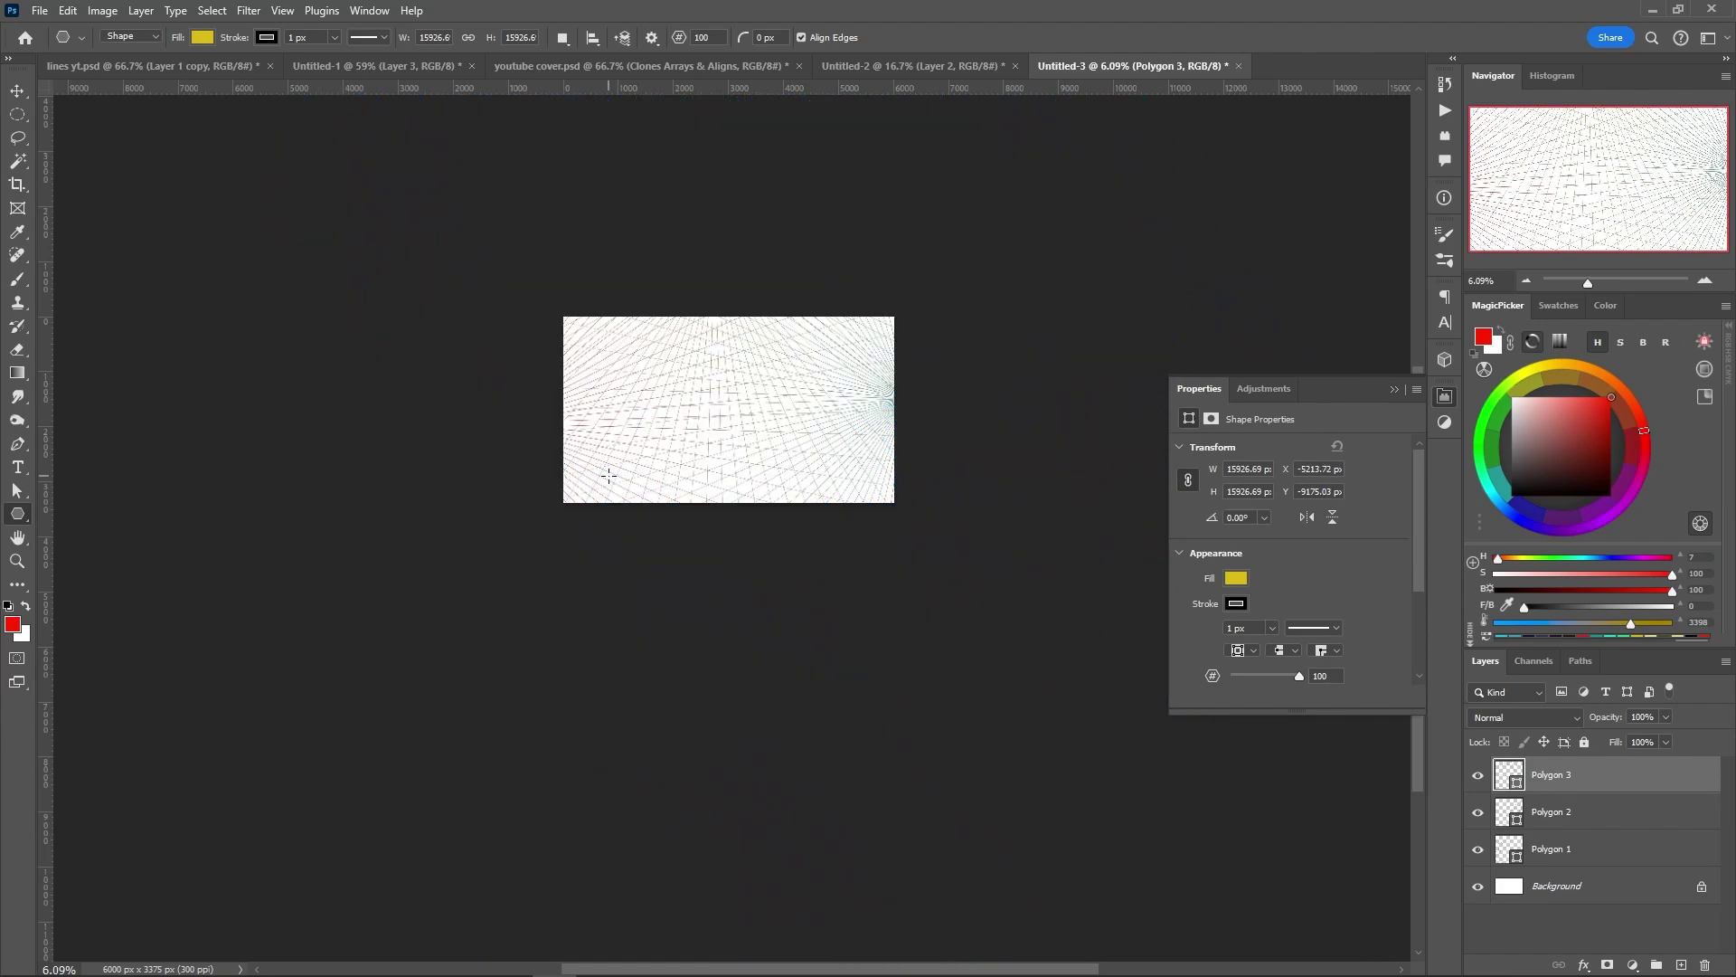
scroll(622, 485, "up", 5)
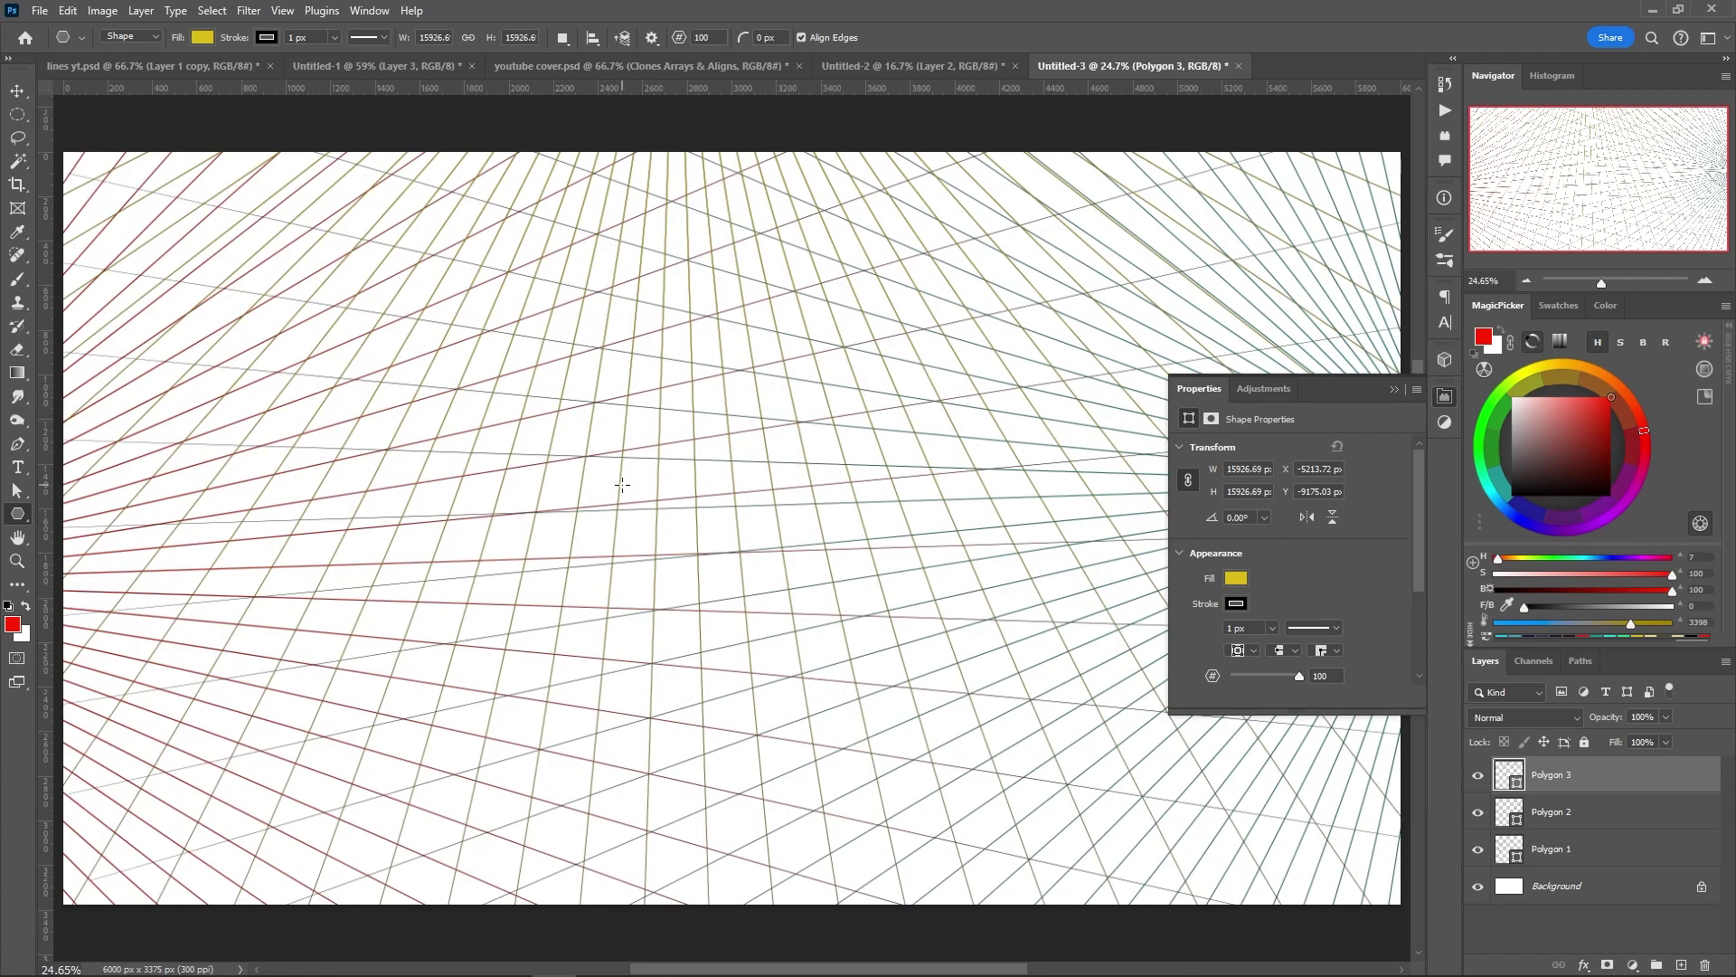
Collapse the Properties panel to clear the view of the grid
left_click(1185, 385)
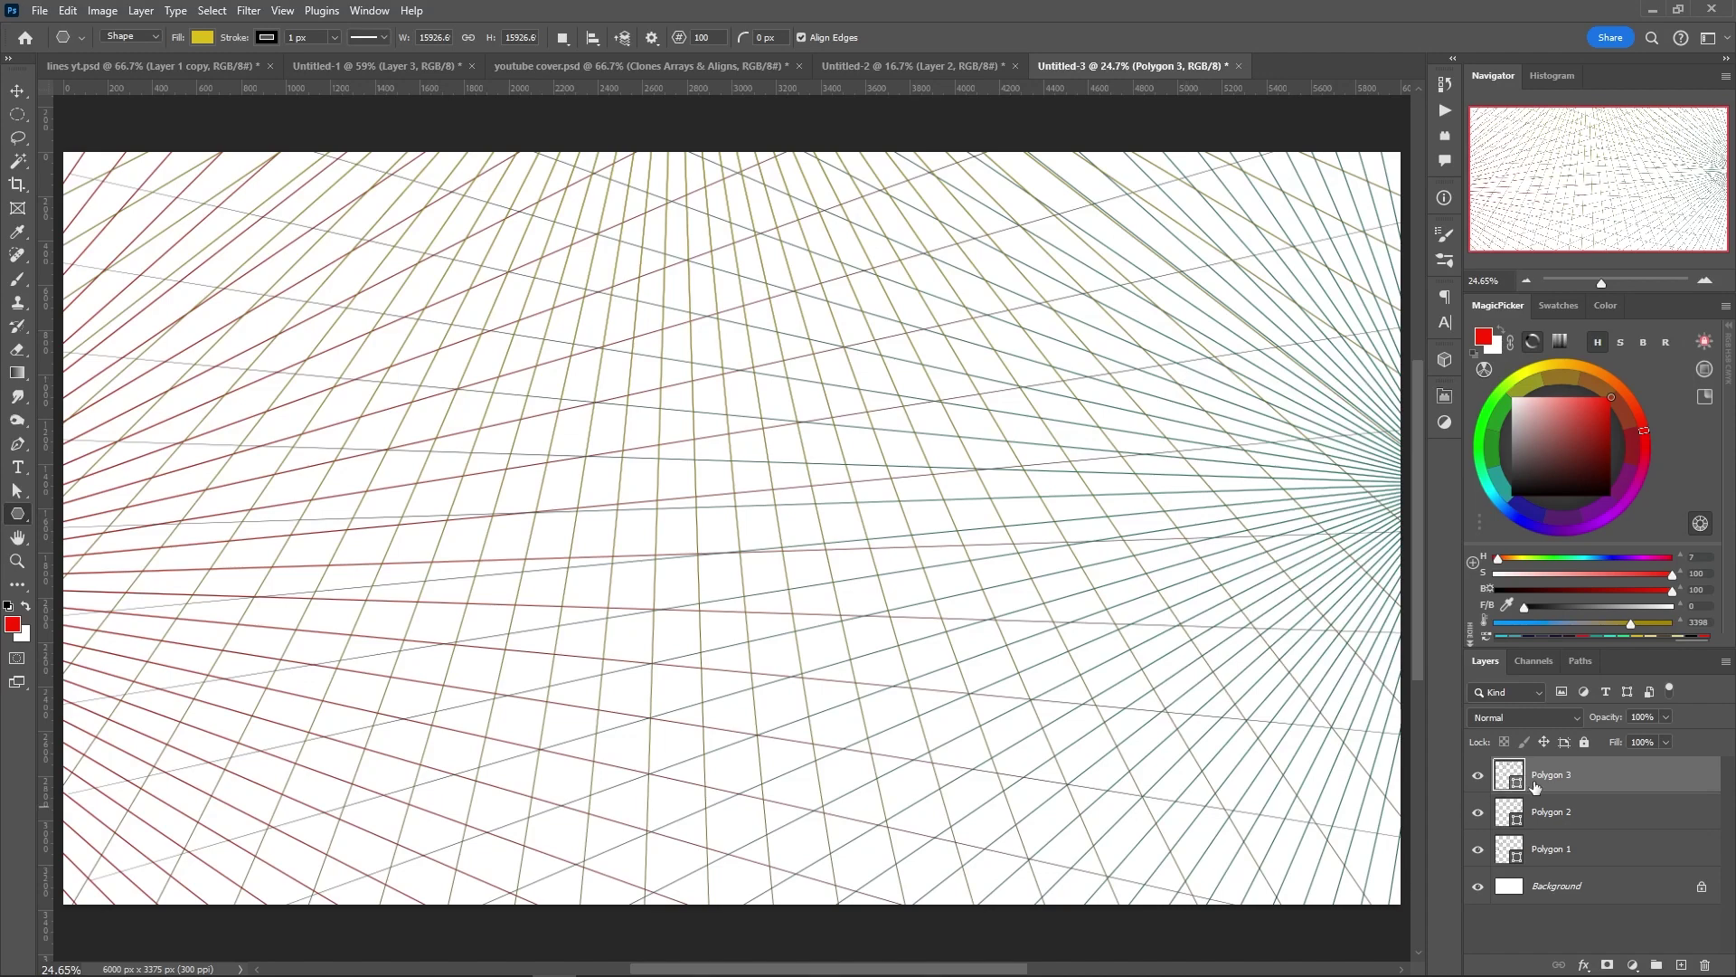
Lower Polygon 1–3 to 32% opacity, then select the Background layer
left_click(1574, 844, "shift")
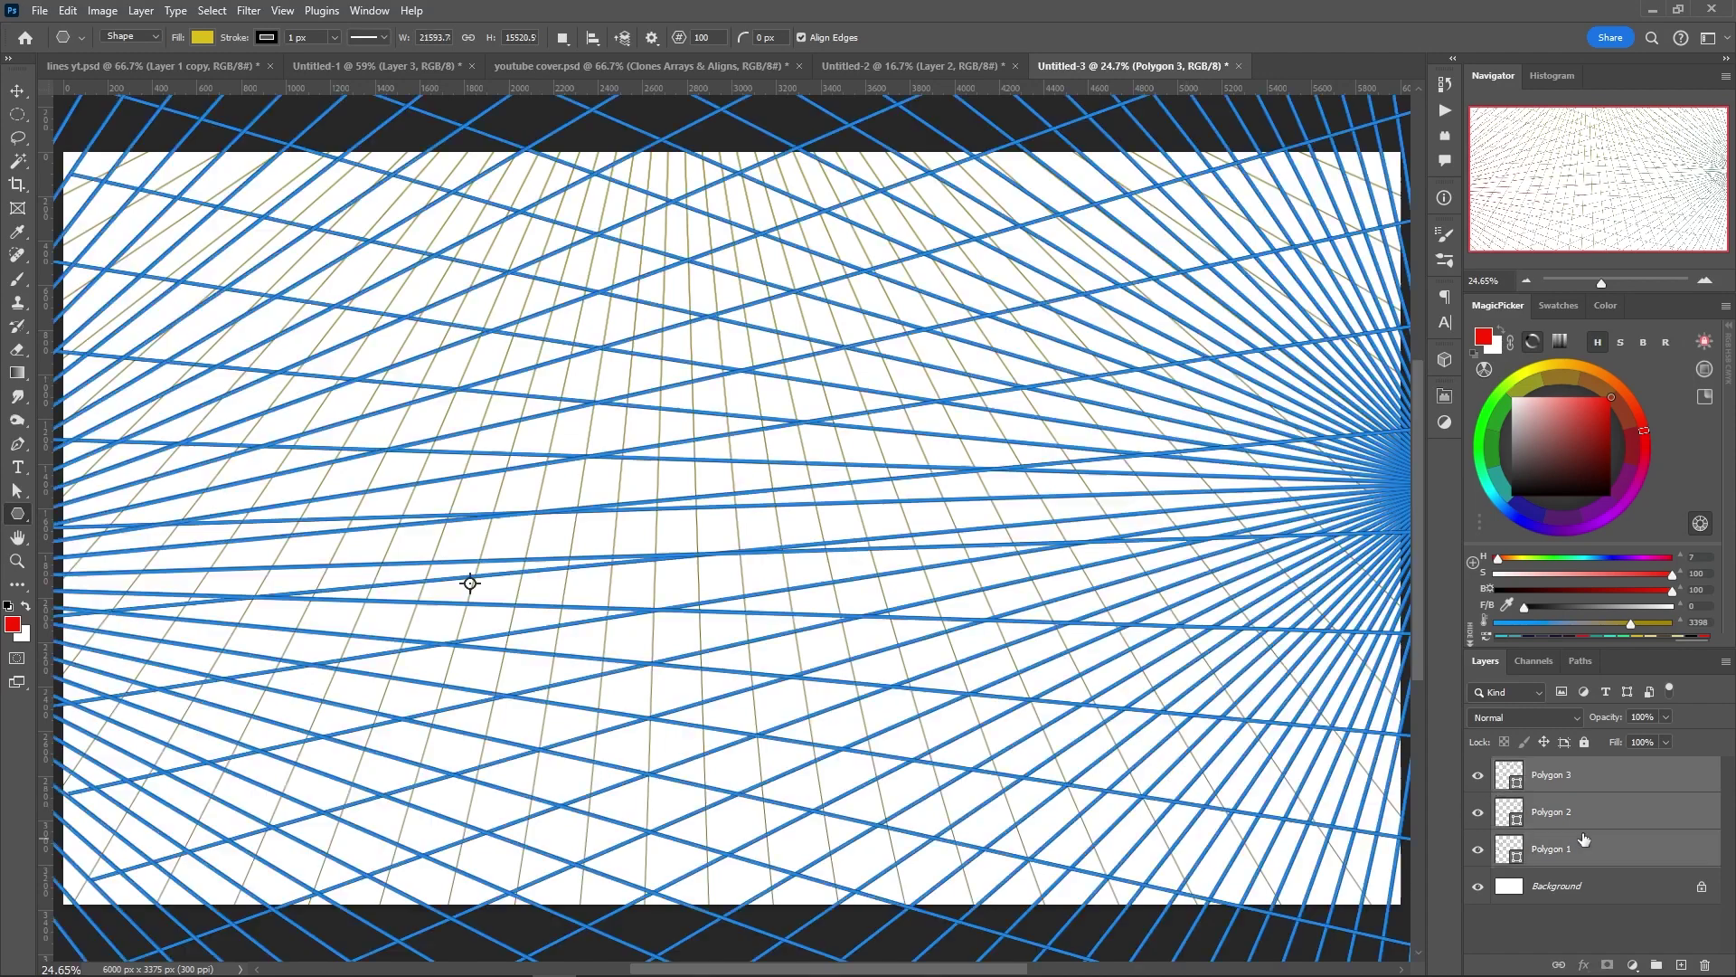
left_click_drag(1611, 720, 1579, 717)
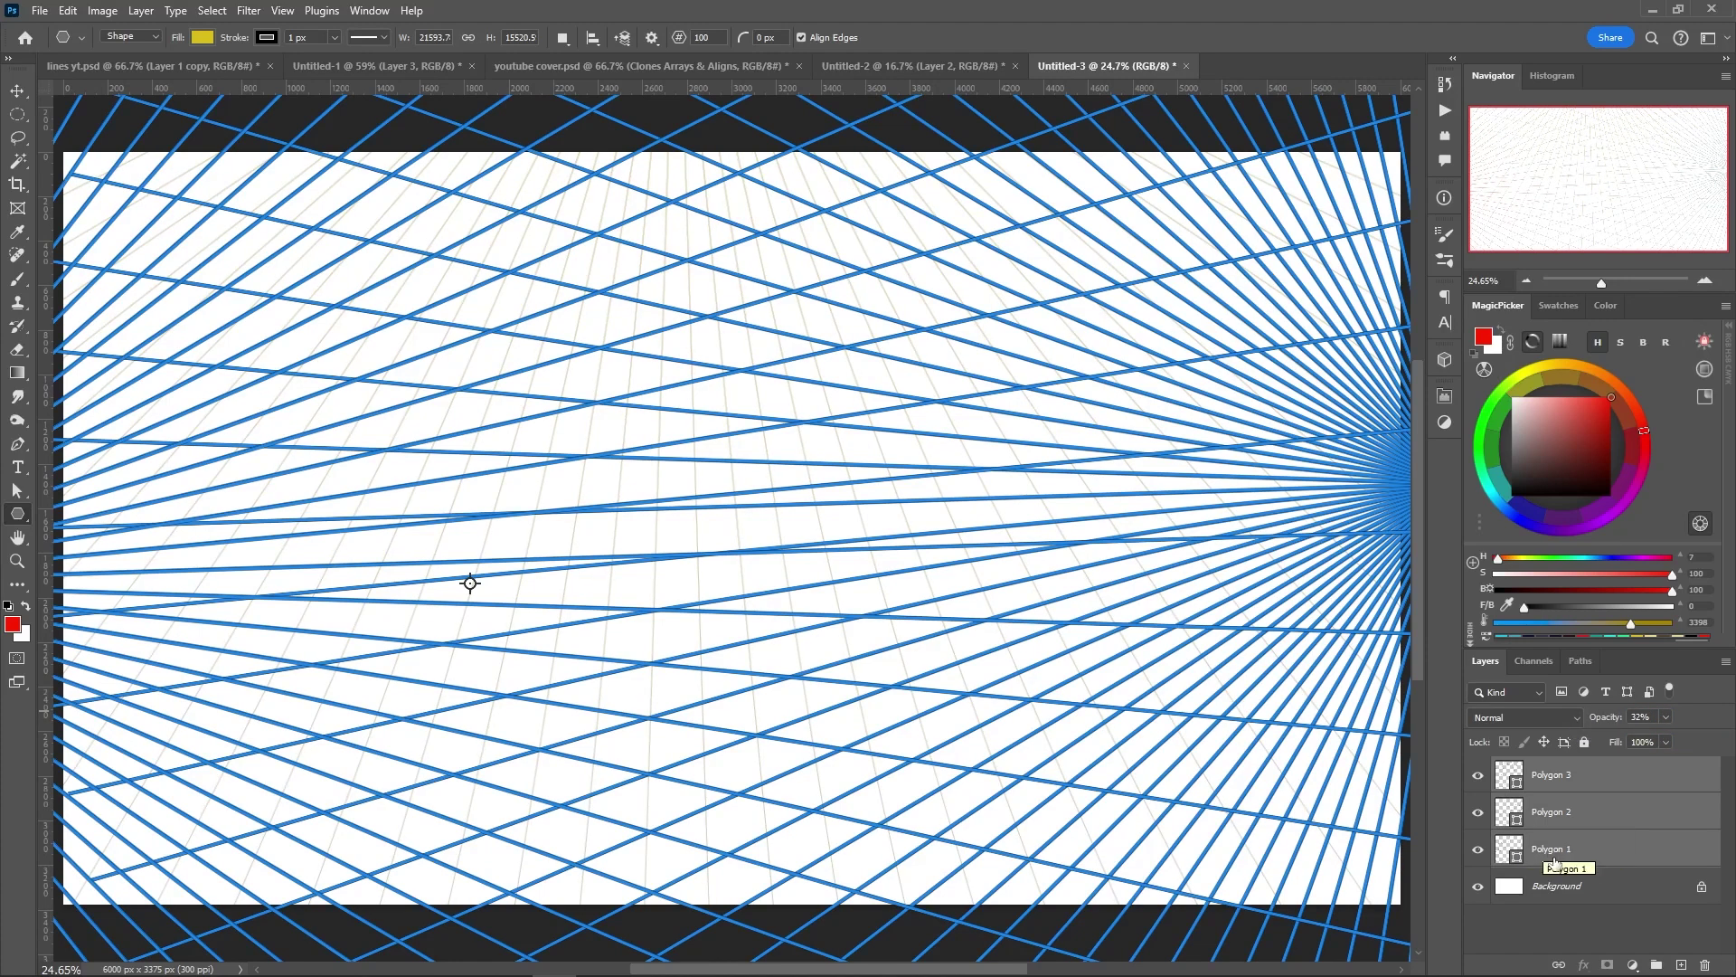
left_click(1555, 889)
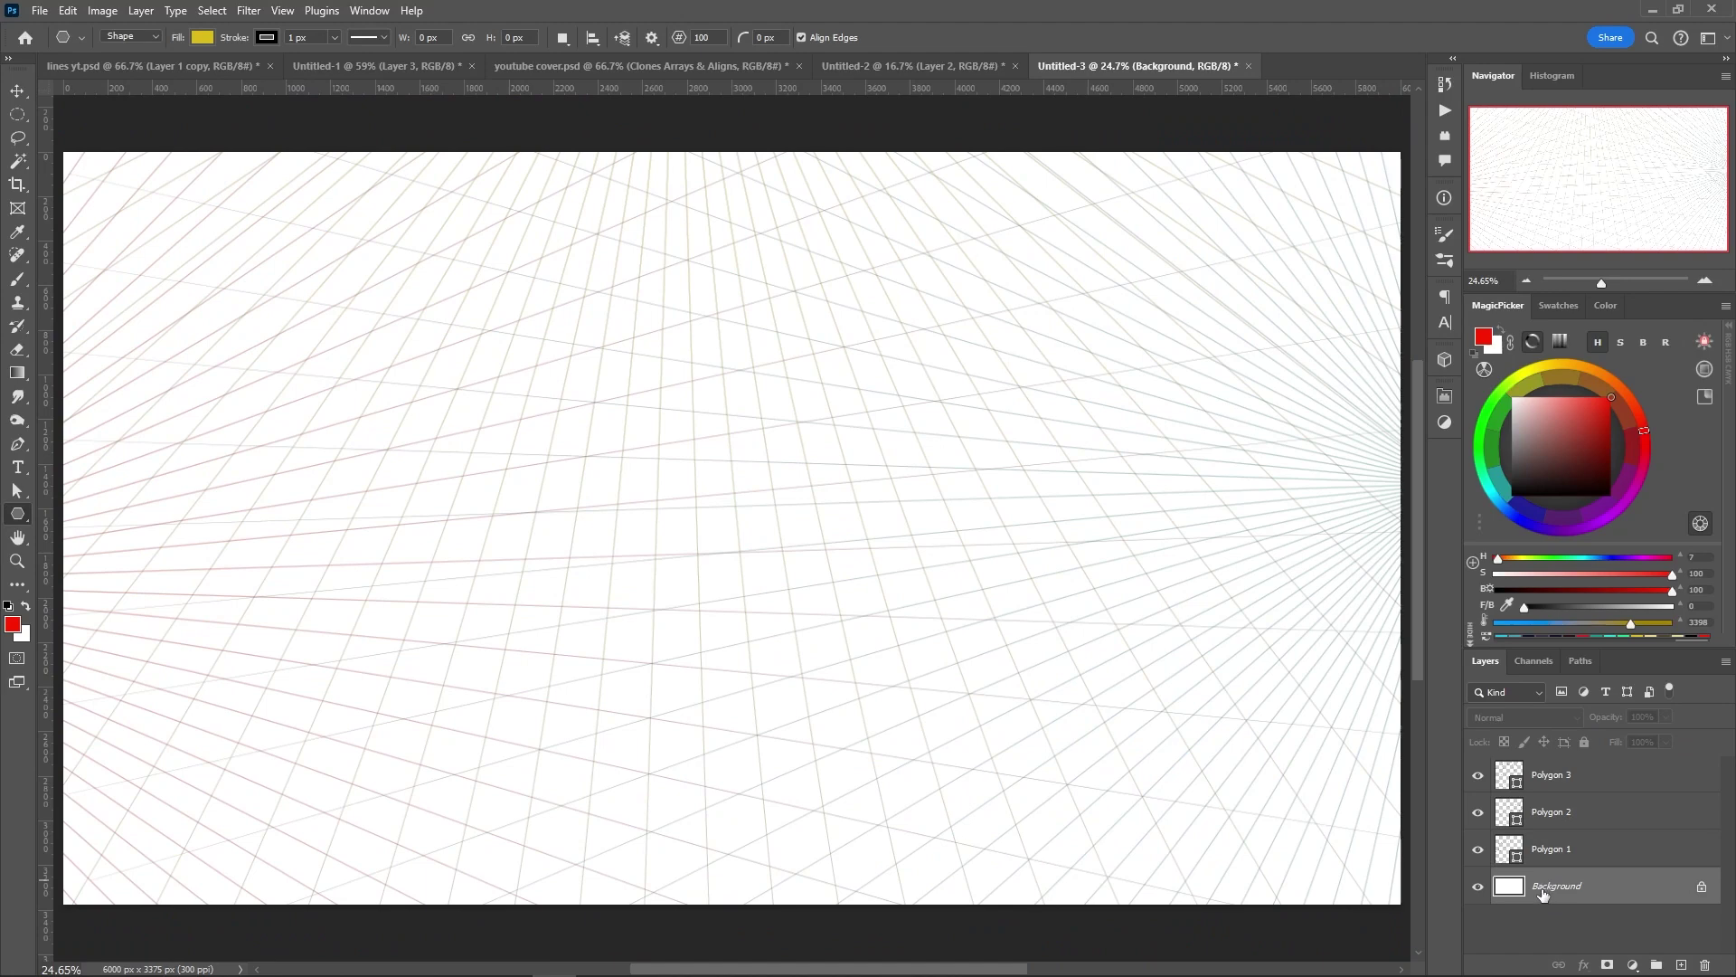